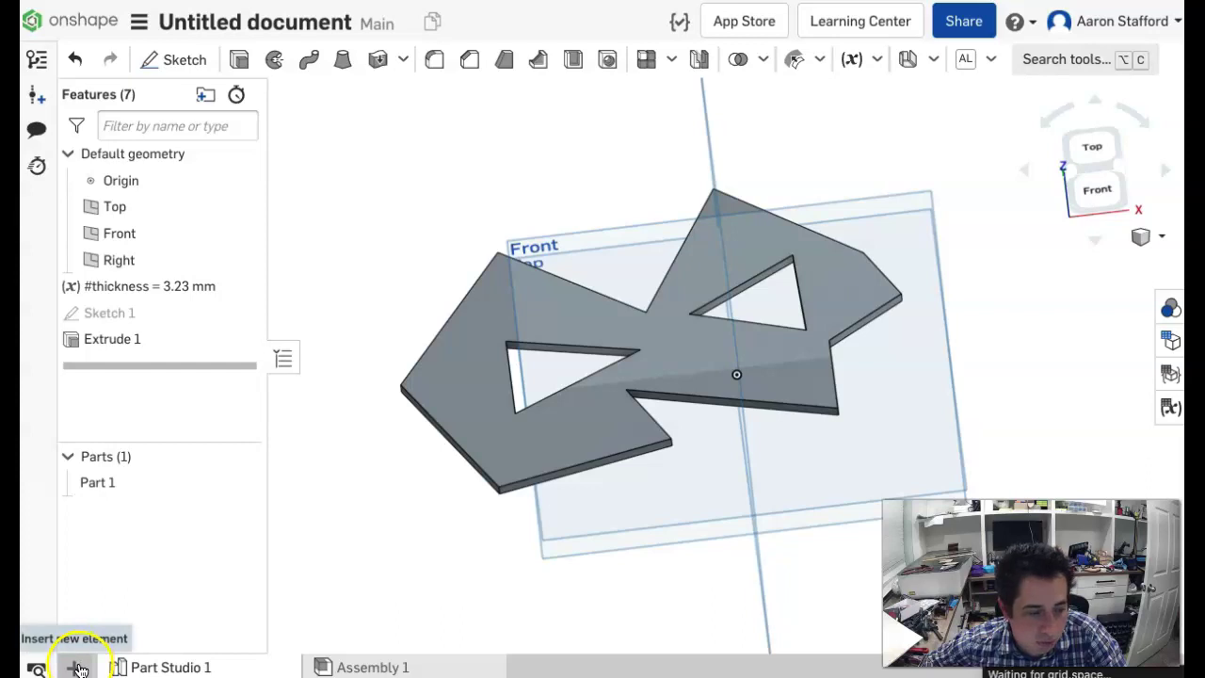
- Go to the Onshape App Store from the Applications entry of the new-element menu
click(79, 667)
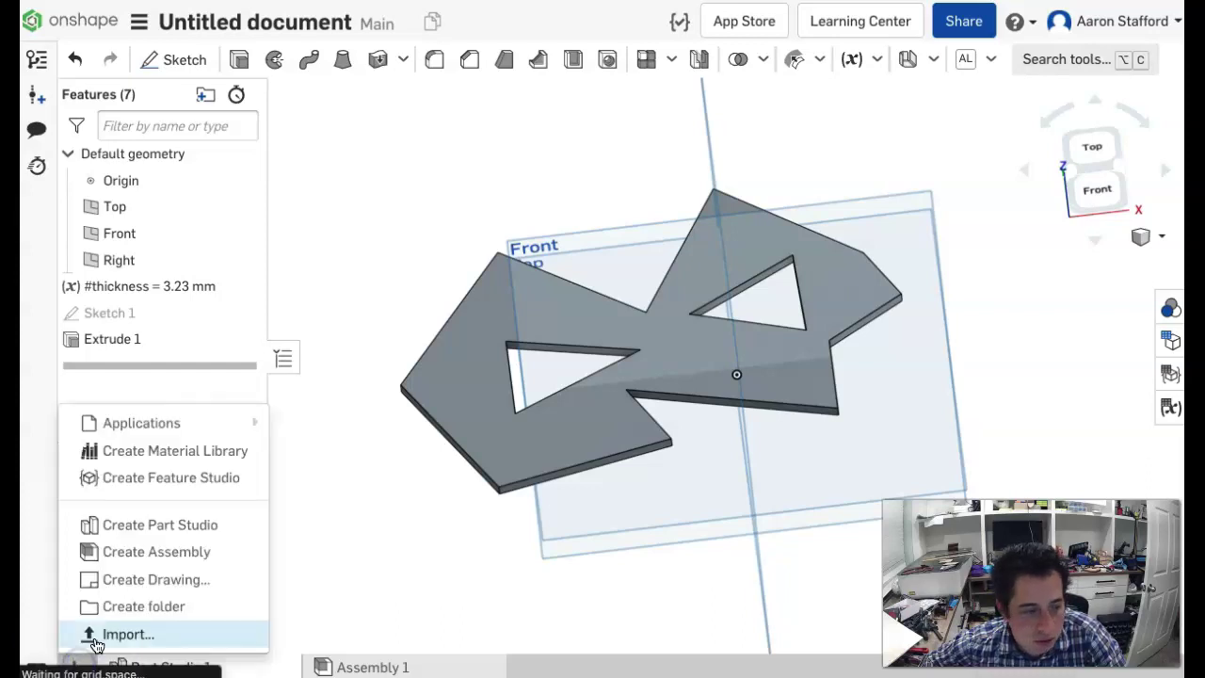
mouse_move(167, 435)
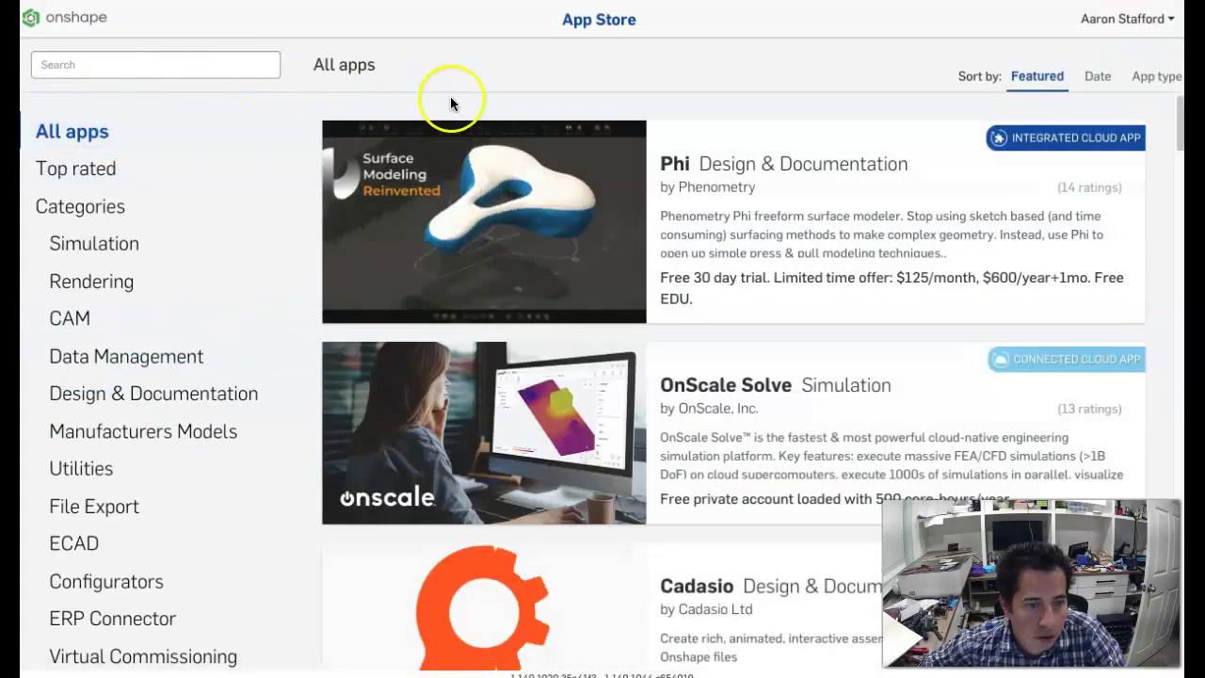
- Filter the App Store to CAM apps and read through the Kiri:Moto app page
click(73, 318)
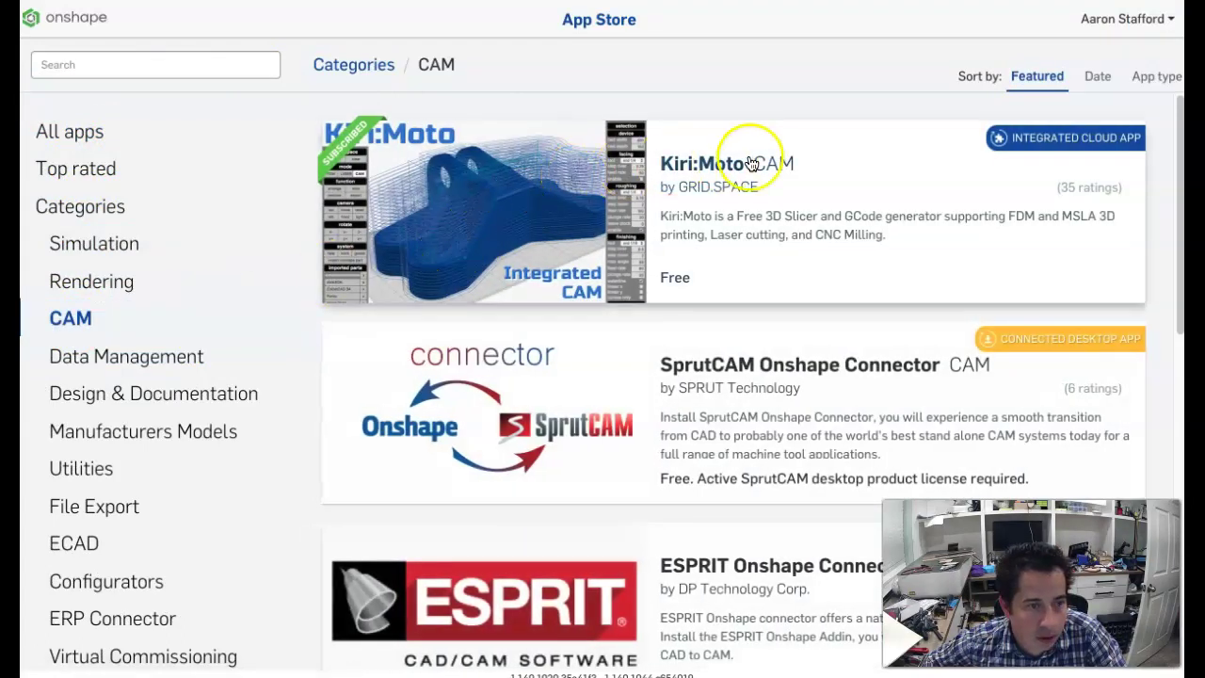
click(866, 161)
scroll(899, 168, down, 1)
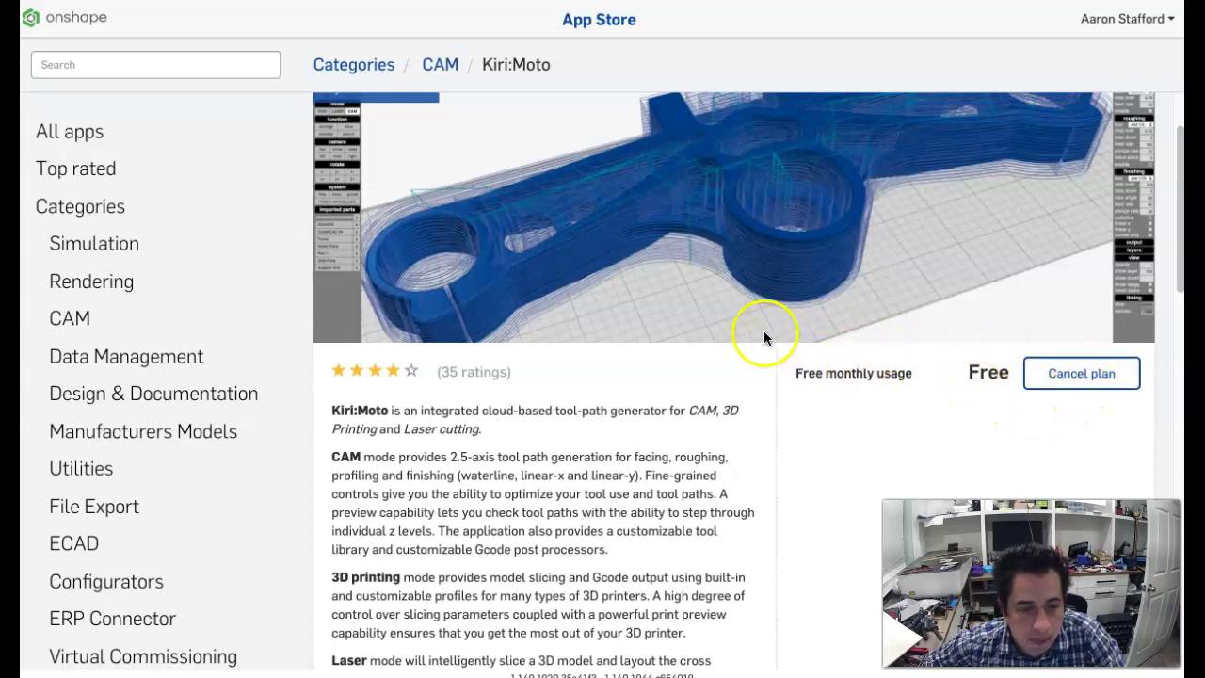
scroll(586, 339, up, 2)
scroll(1001, 345, up, 1)
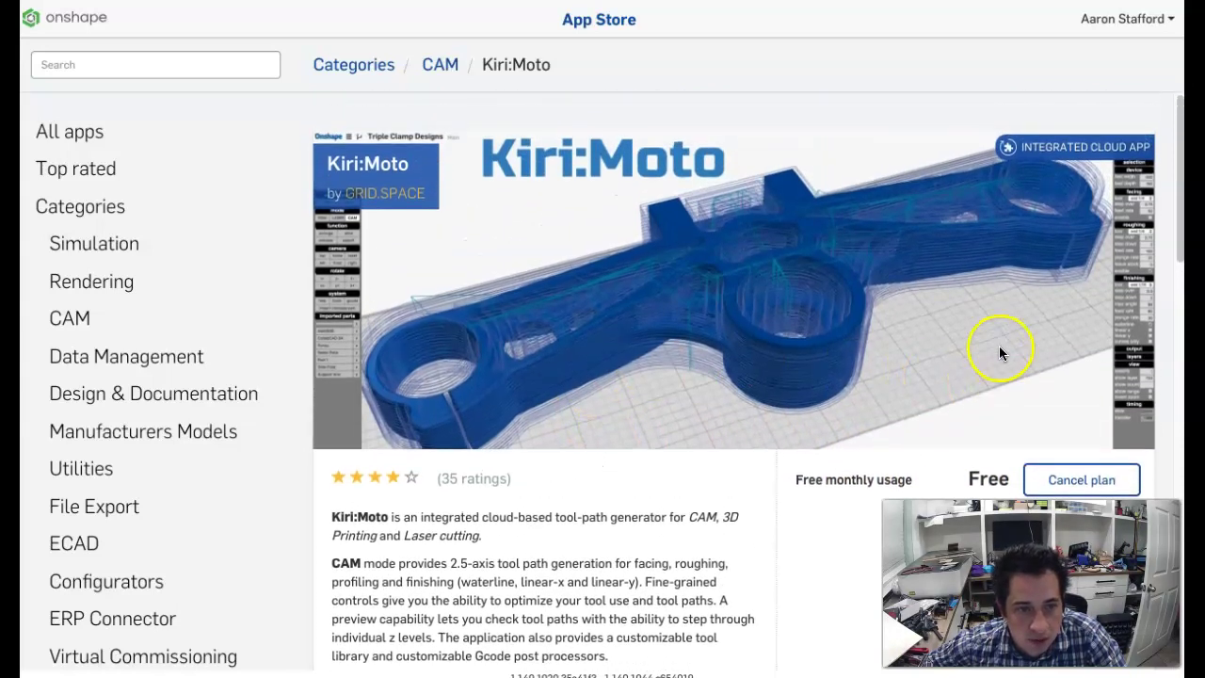
scroll(1003, 350, down, 8)
scroll(988, 339, up, 5)
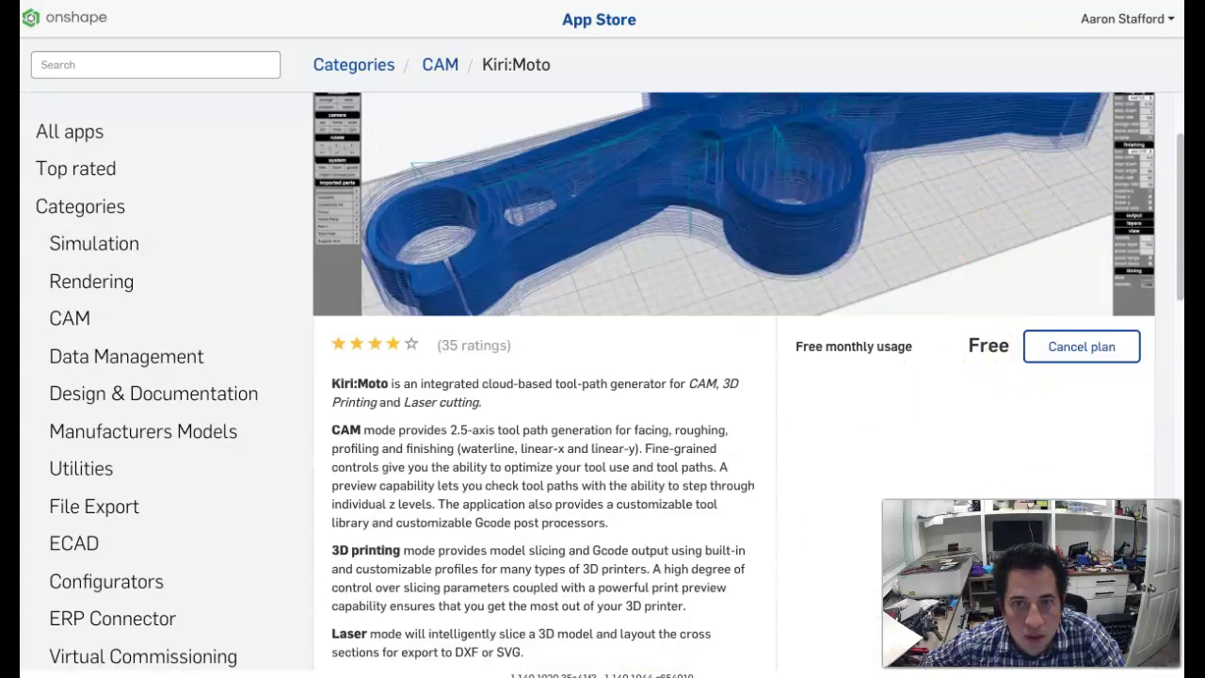
scroll(911, 216, up, 3)
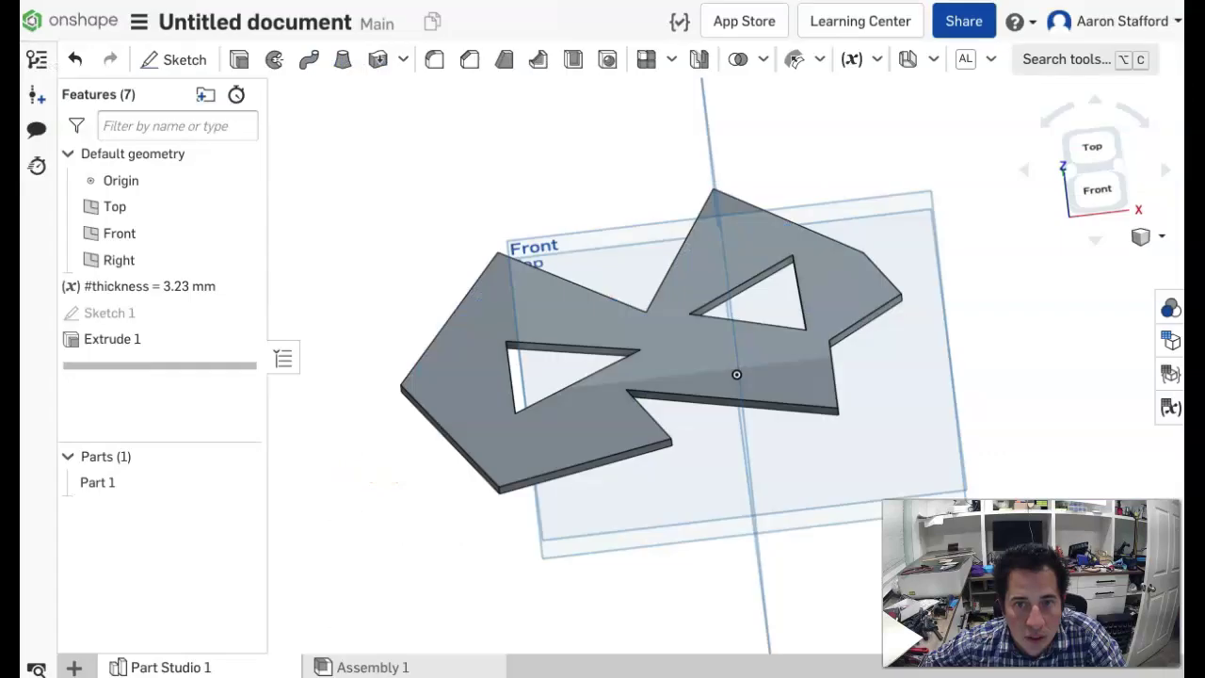
- Insert a Kiri:Moto application tab into the document, opening in laser mode
click(81, 667)
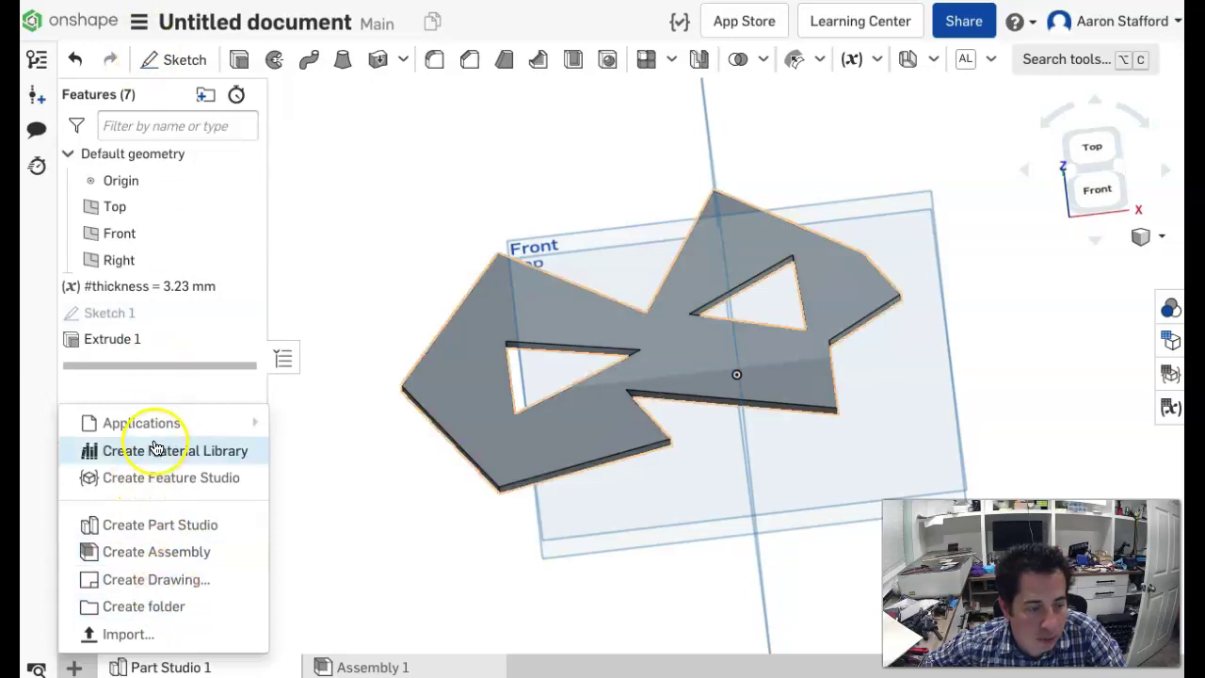
mouse_move(160, 426)
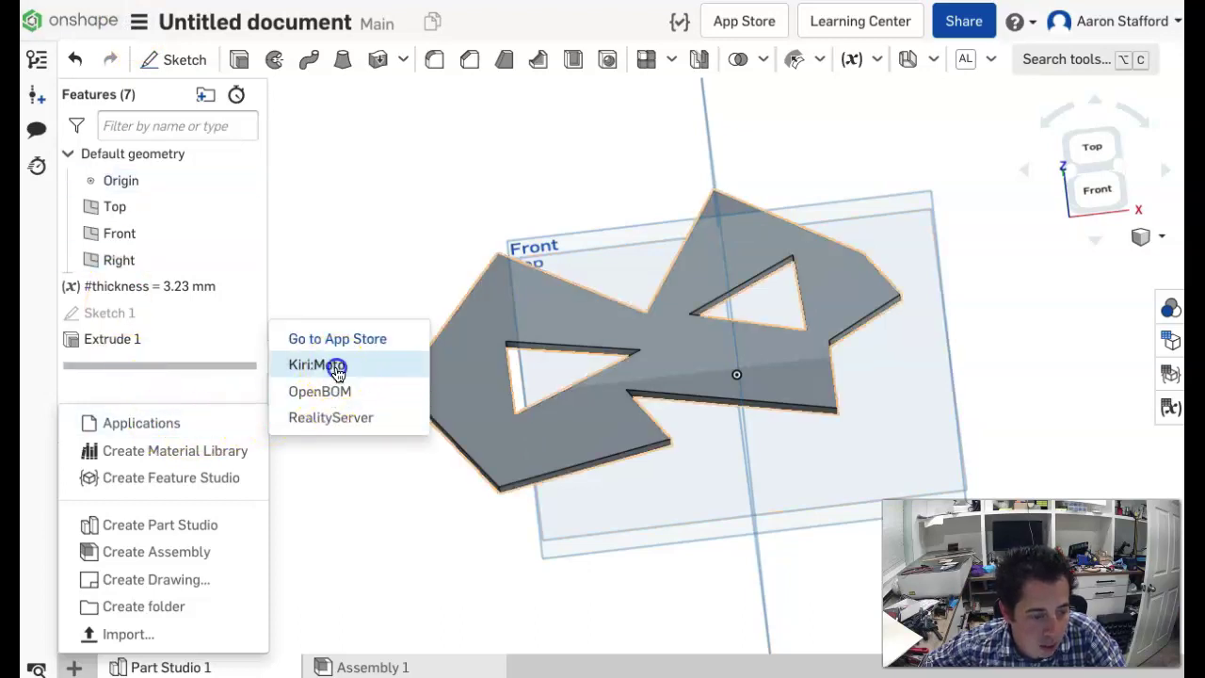
click(337, 367)
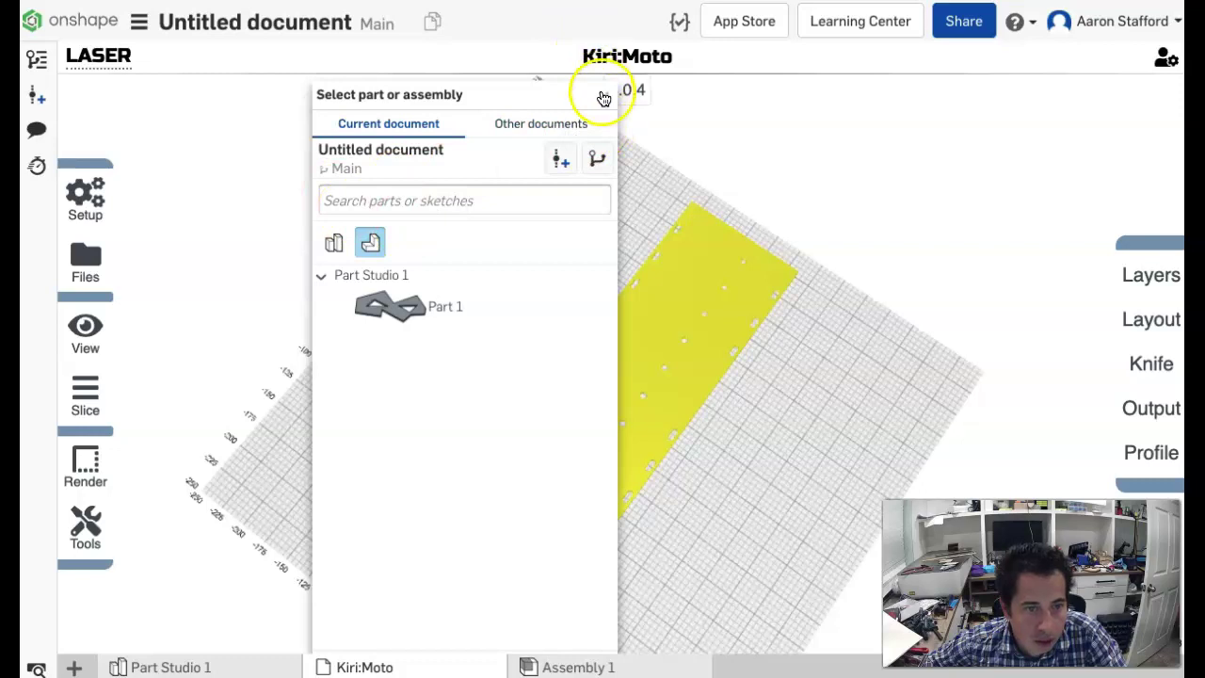
- Dismiss the part picker and delete the yellow part from the laser bed
click(603, 100)
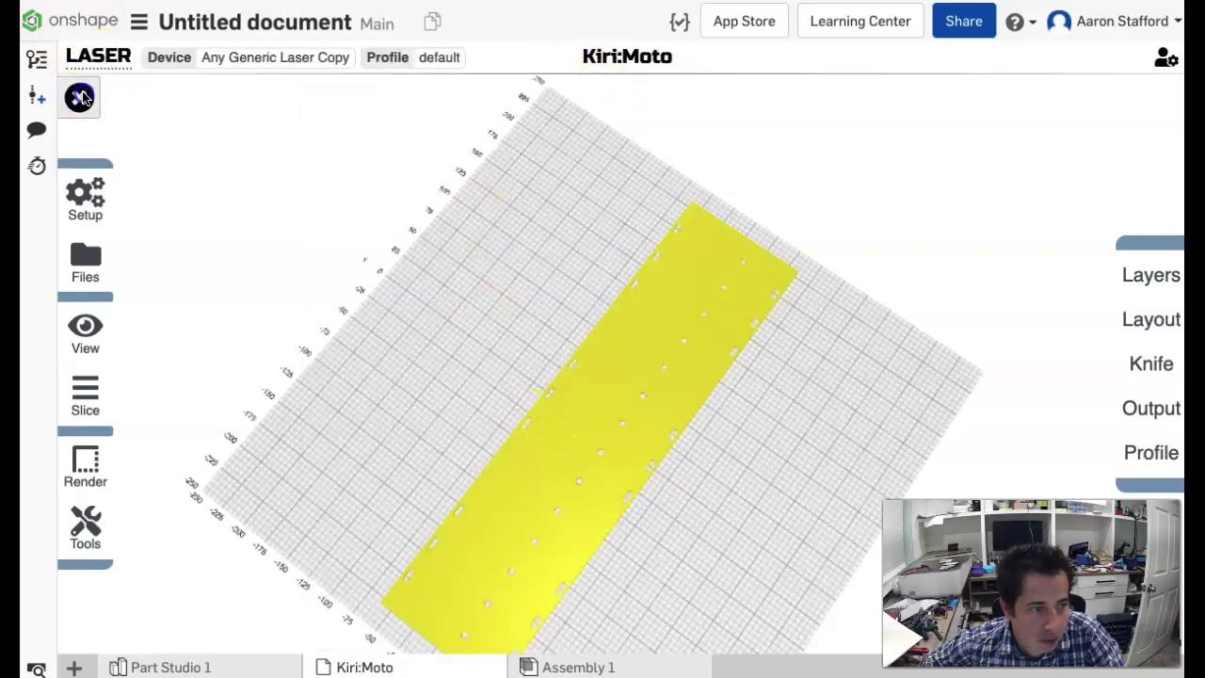
click(571, 458)
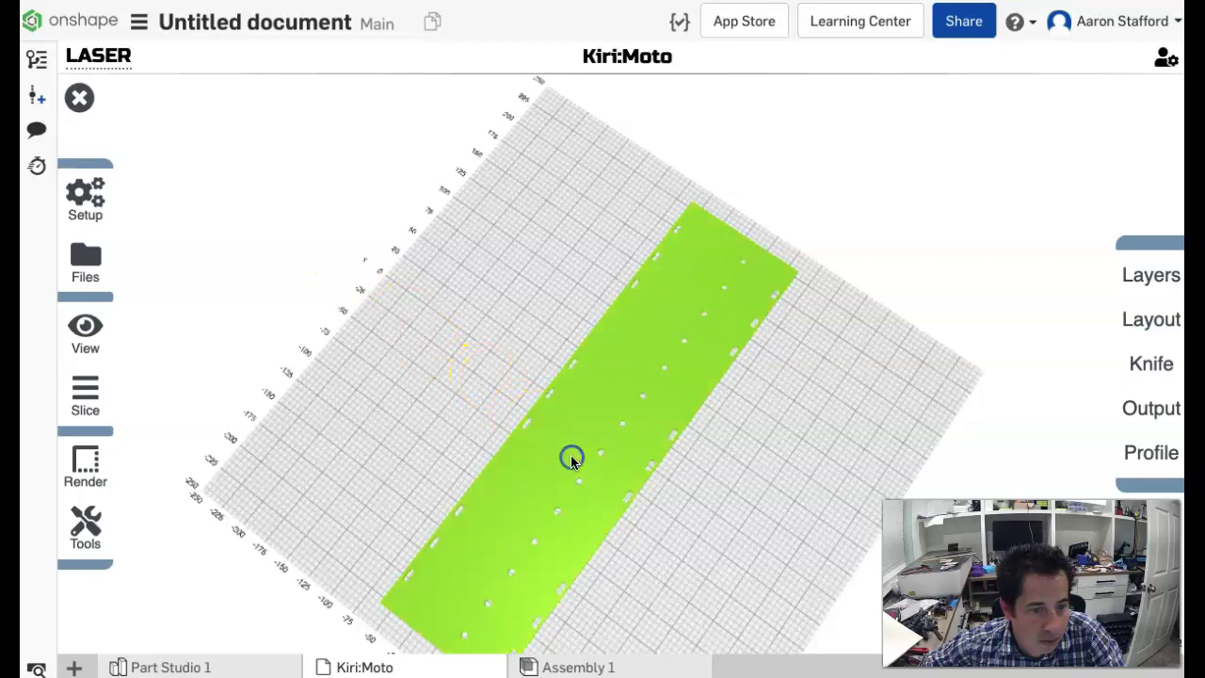
click(79, 98)
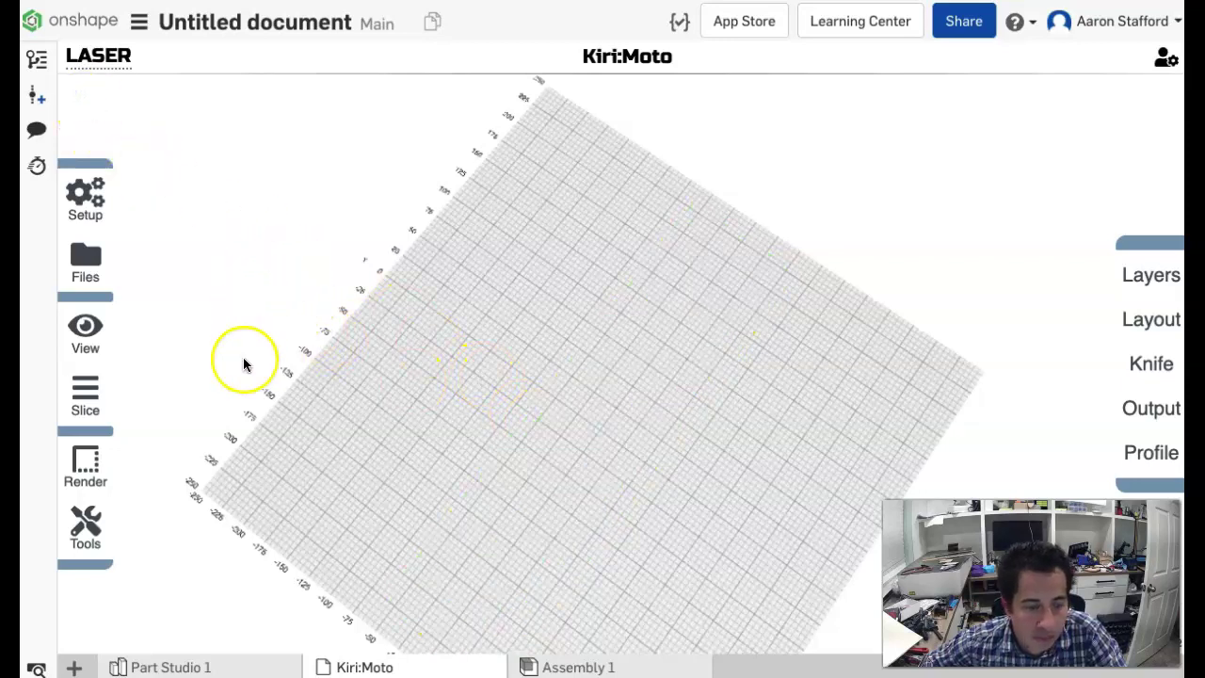
- Set the Any Generic Laser machine bed to 900 × 600 and name it laser 1
mouse_move(86, 194)
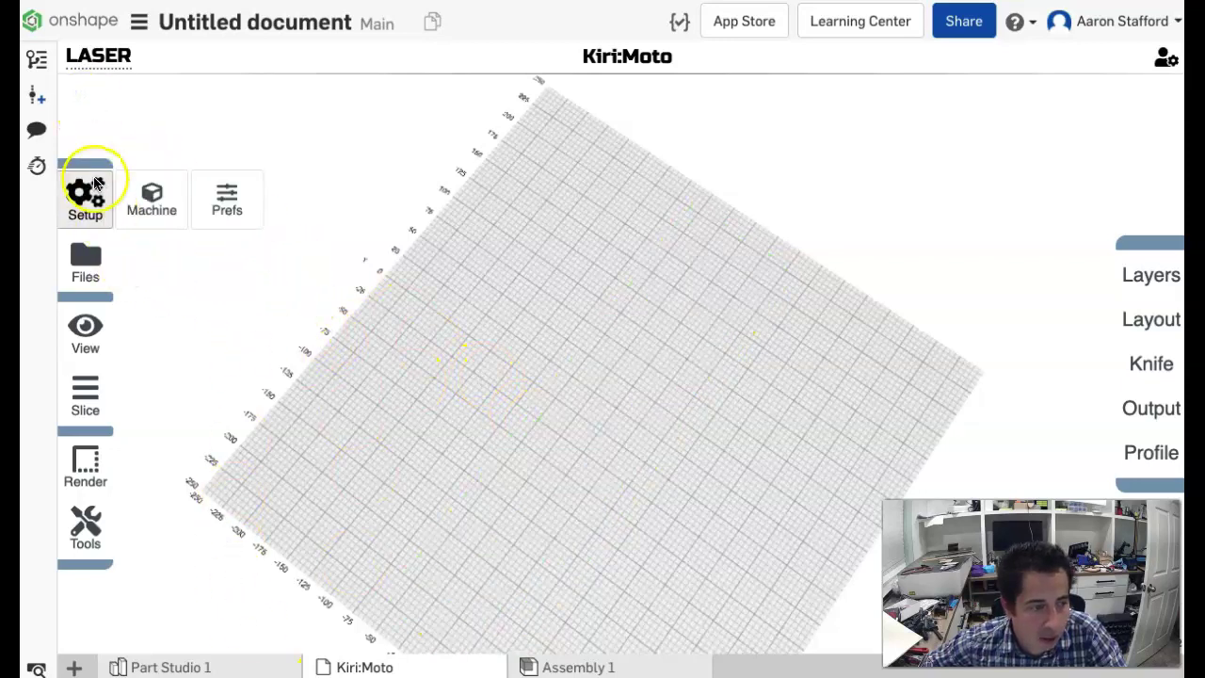
click(172, 204)
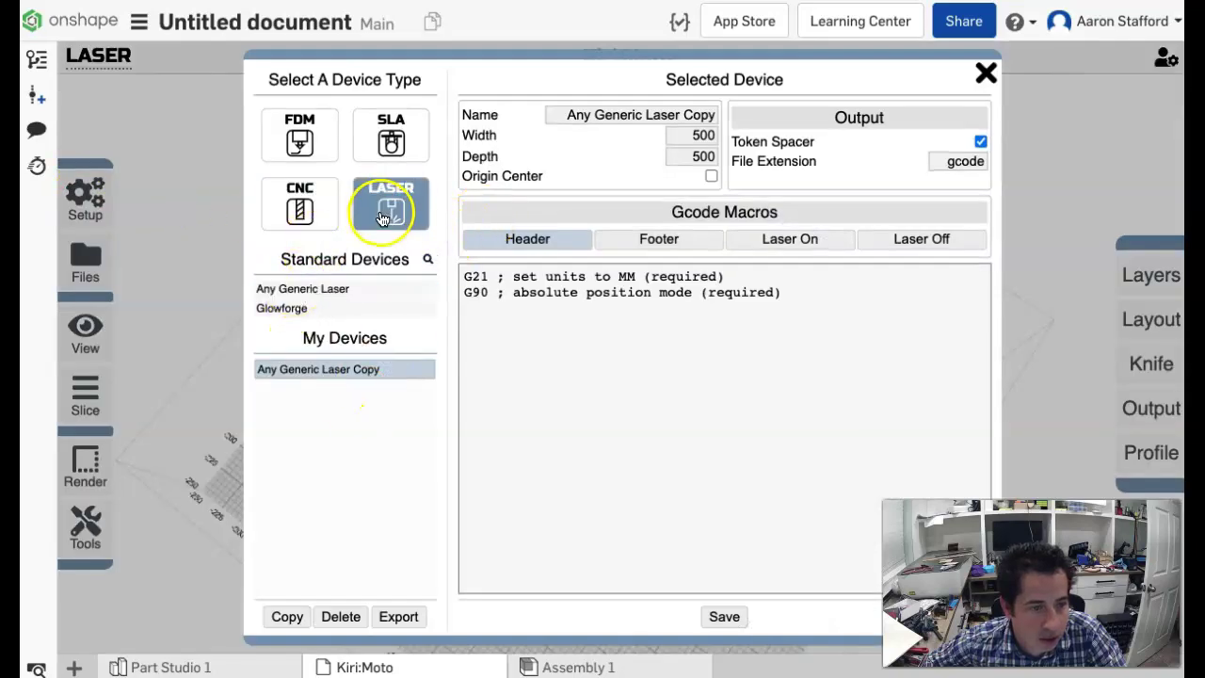
click(312, 292)
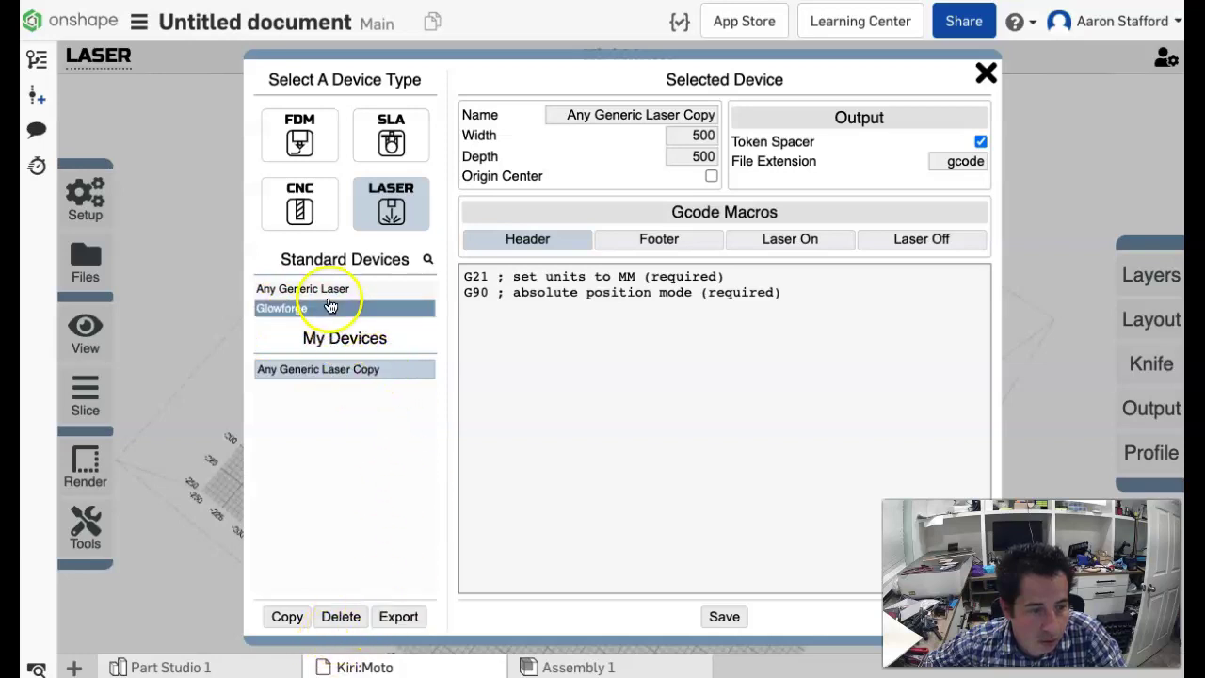
double_click(701, 138)
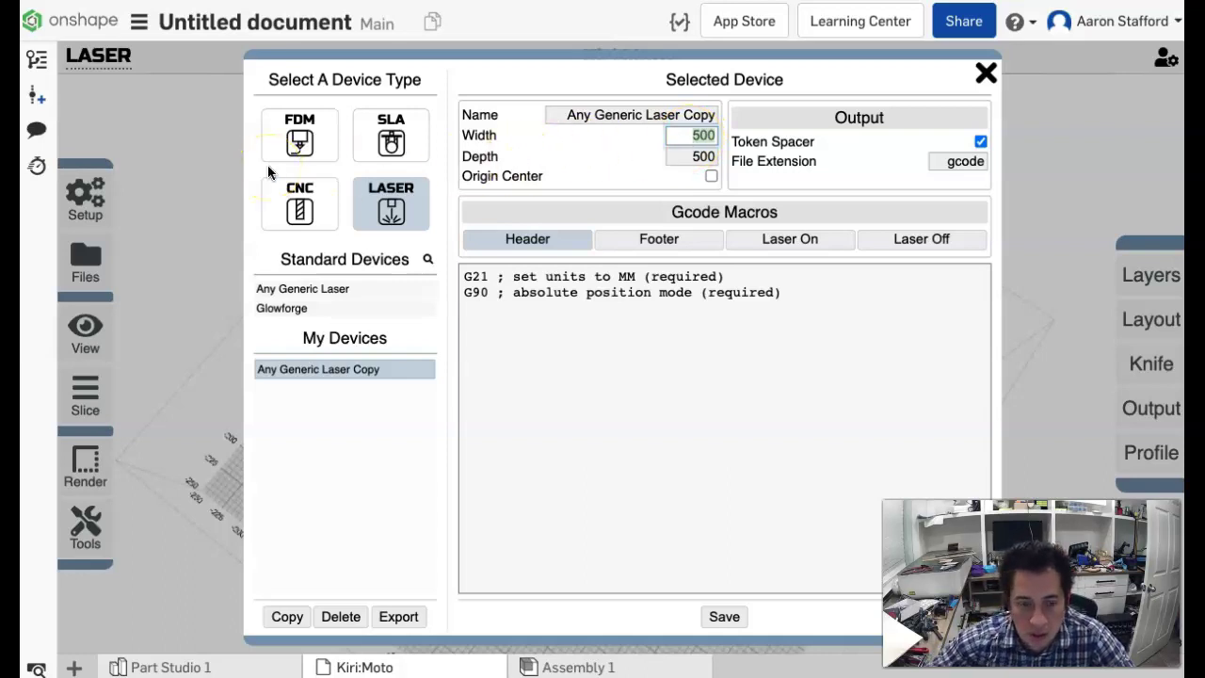
click(606, 353)
click(694, 139)
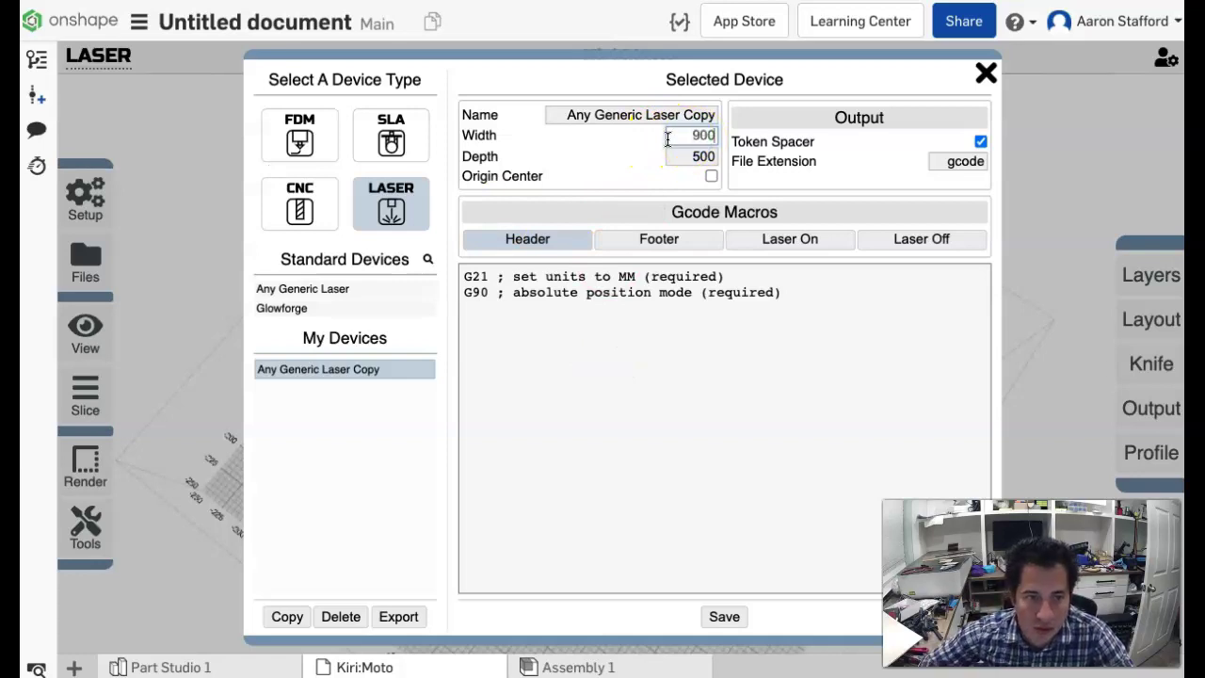
click(703, 158)
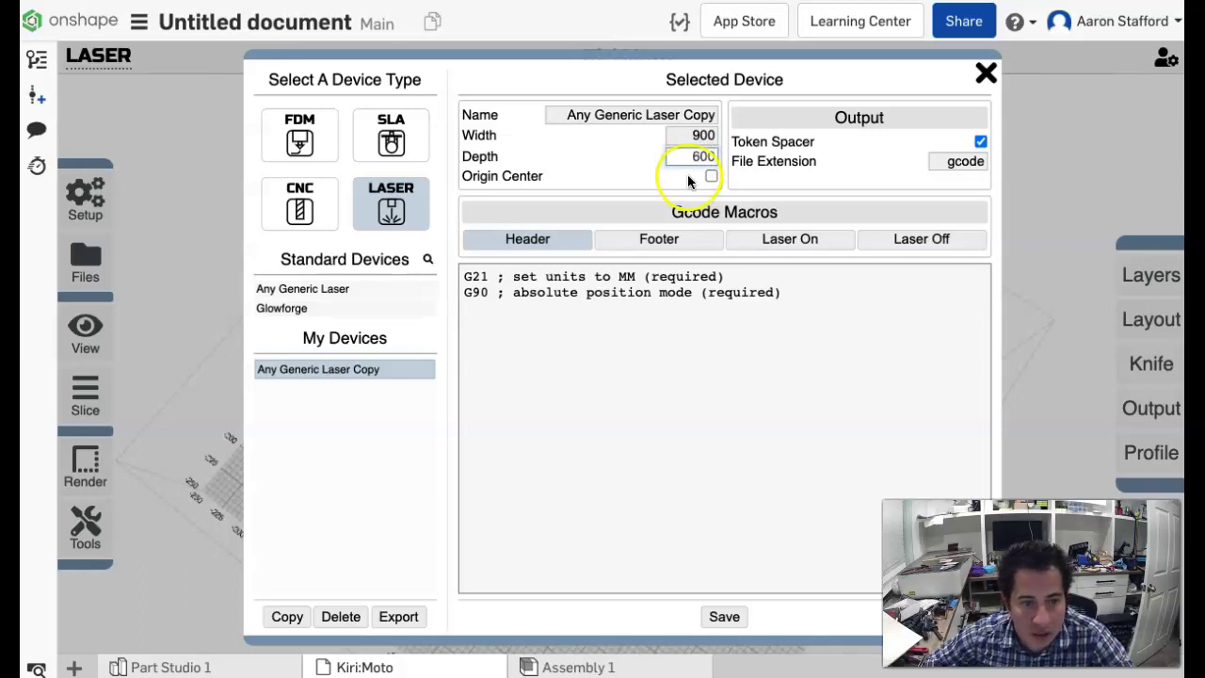
click(573, 465)
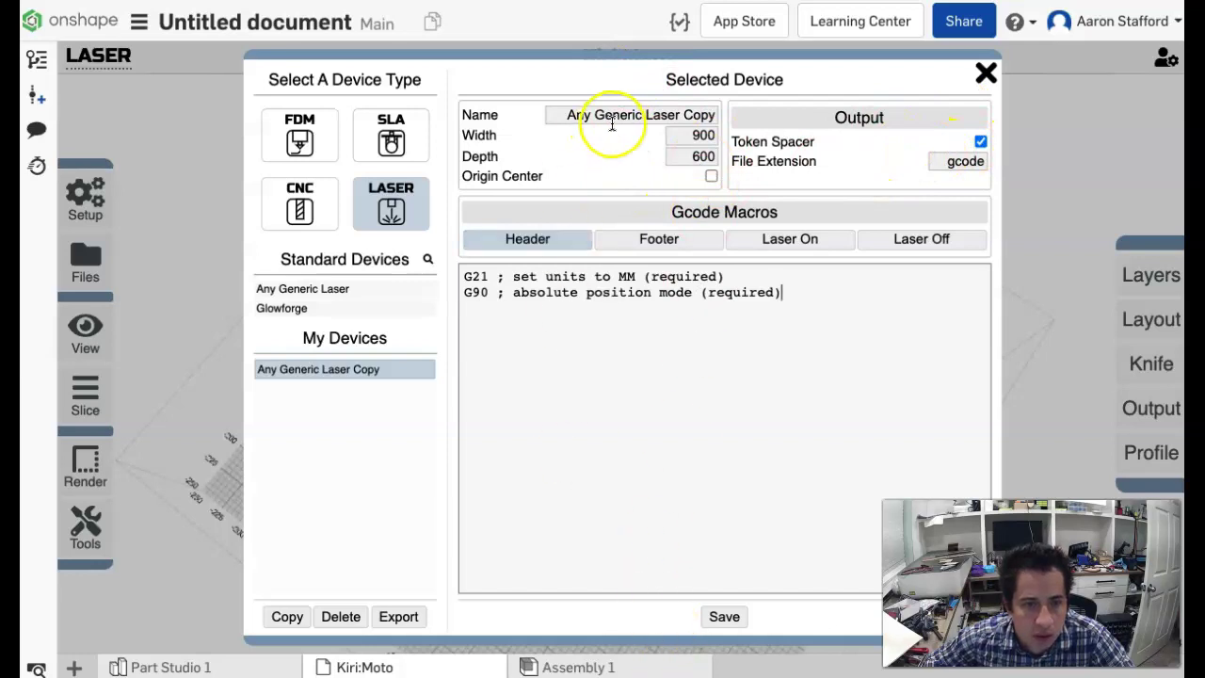
drag(569, 114, 721, 121)
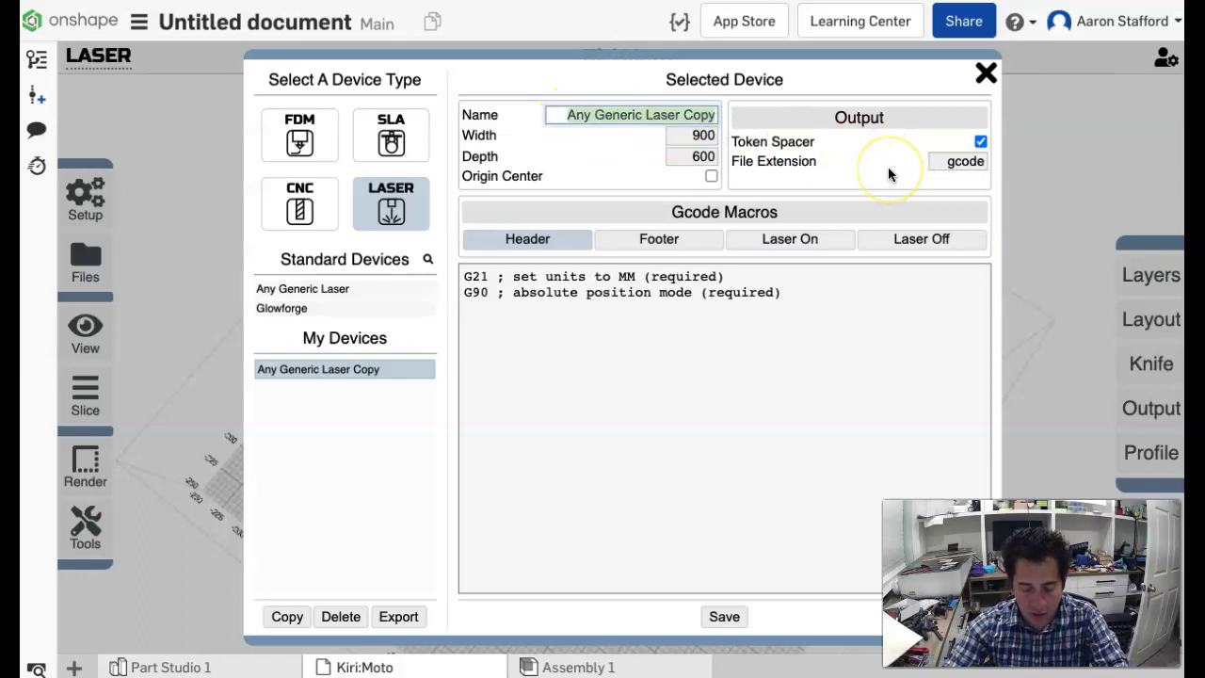
text(laser)
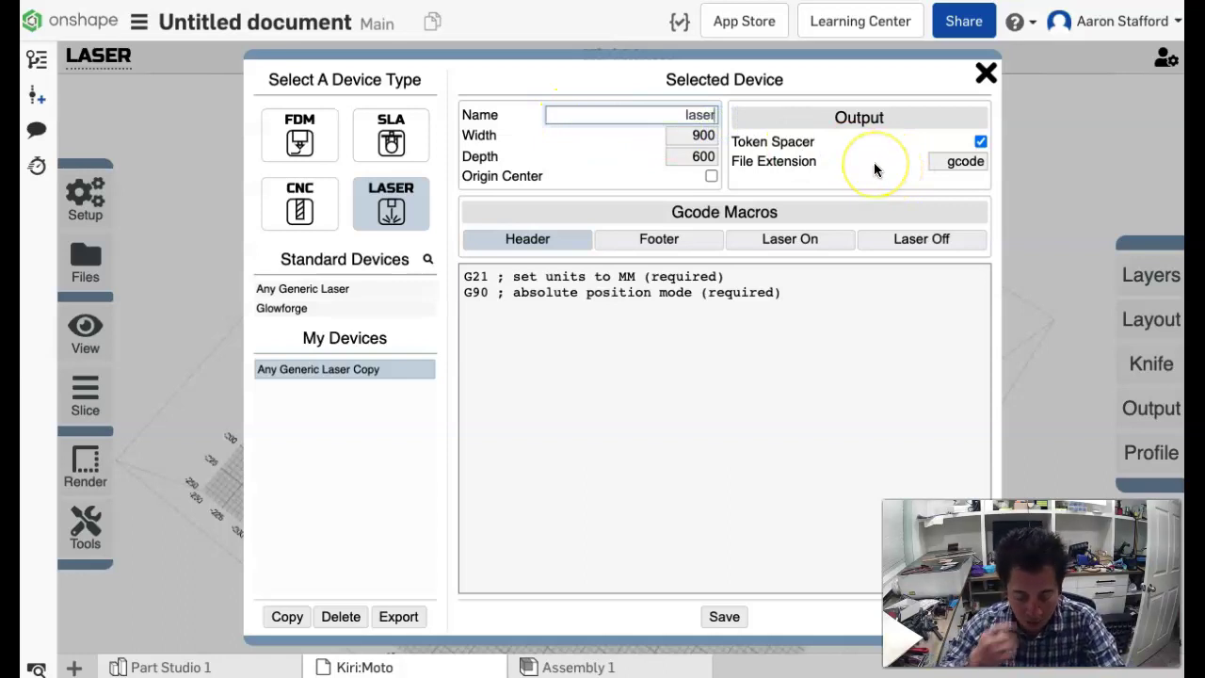
text( 1)
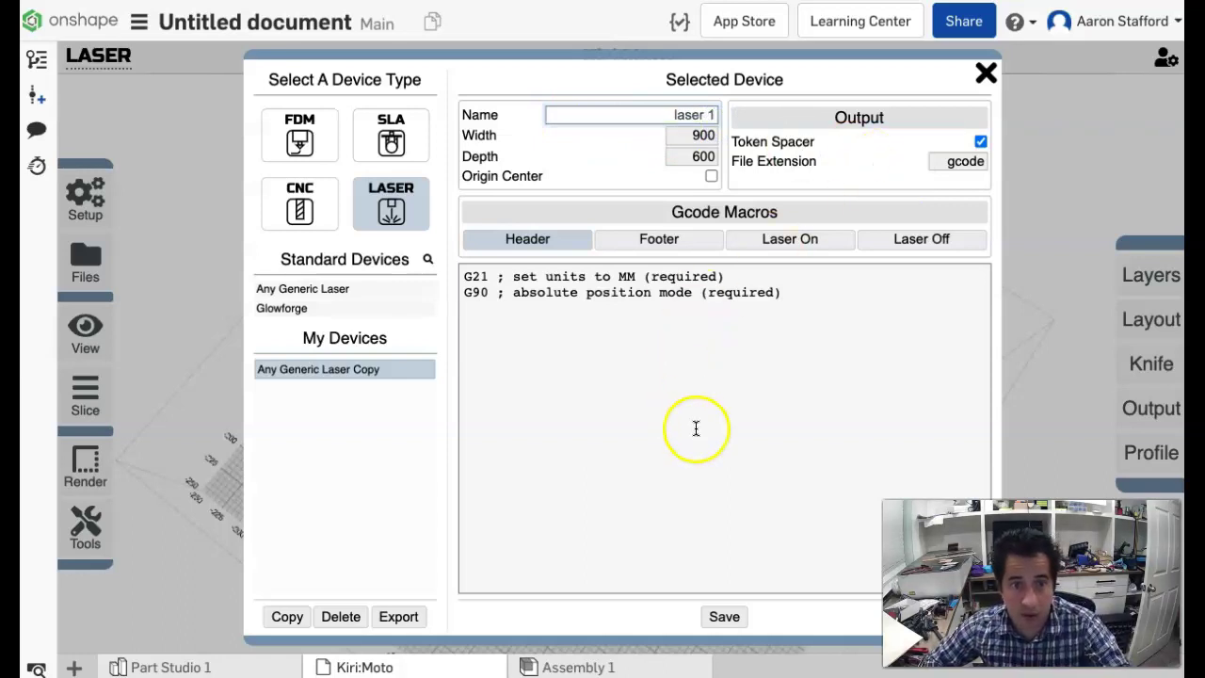
click(723, 616)
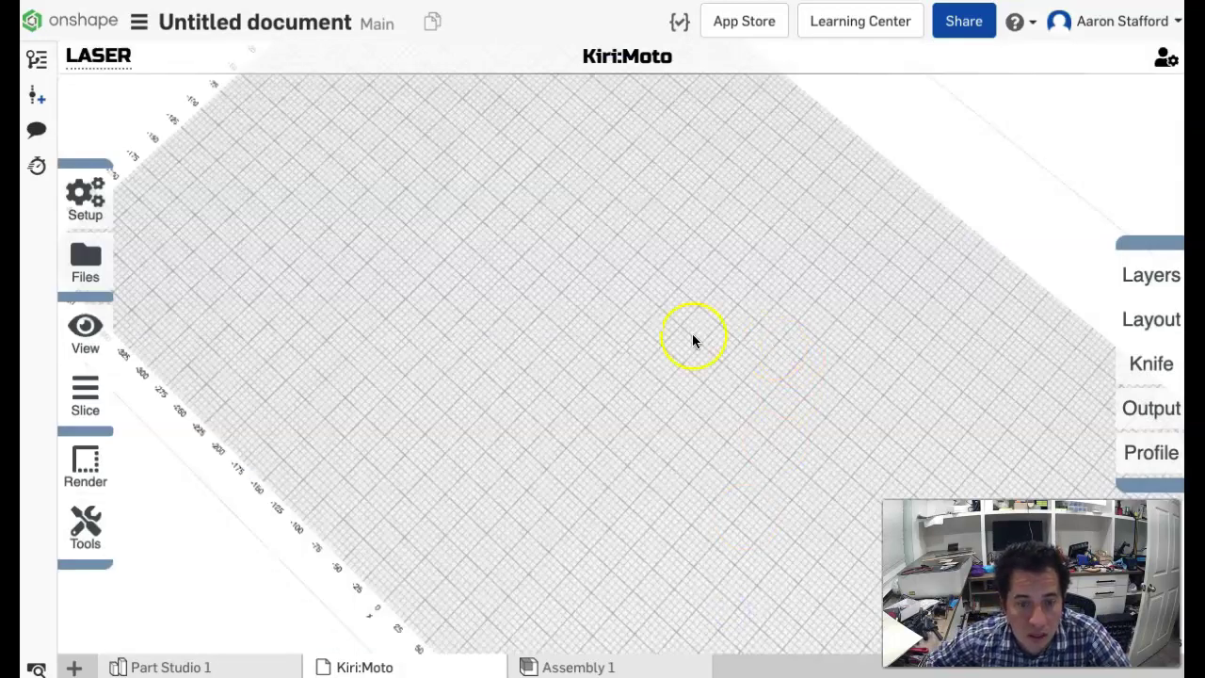
mouse_move(85, 527)
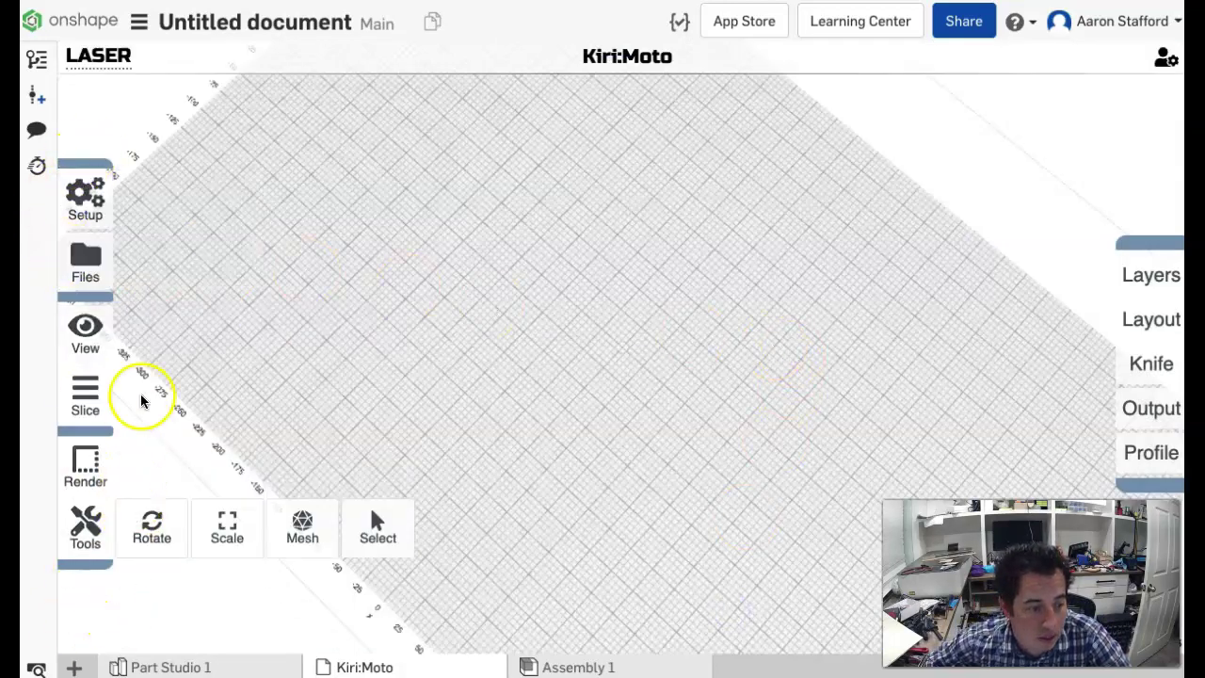
mouse_move(76, 270)
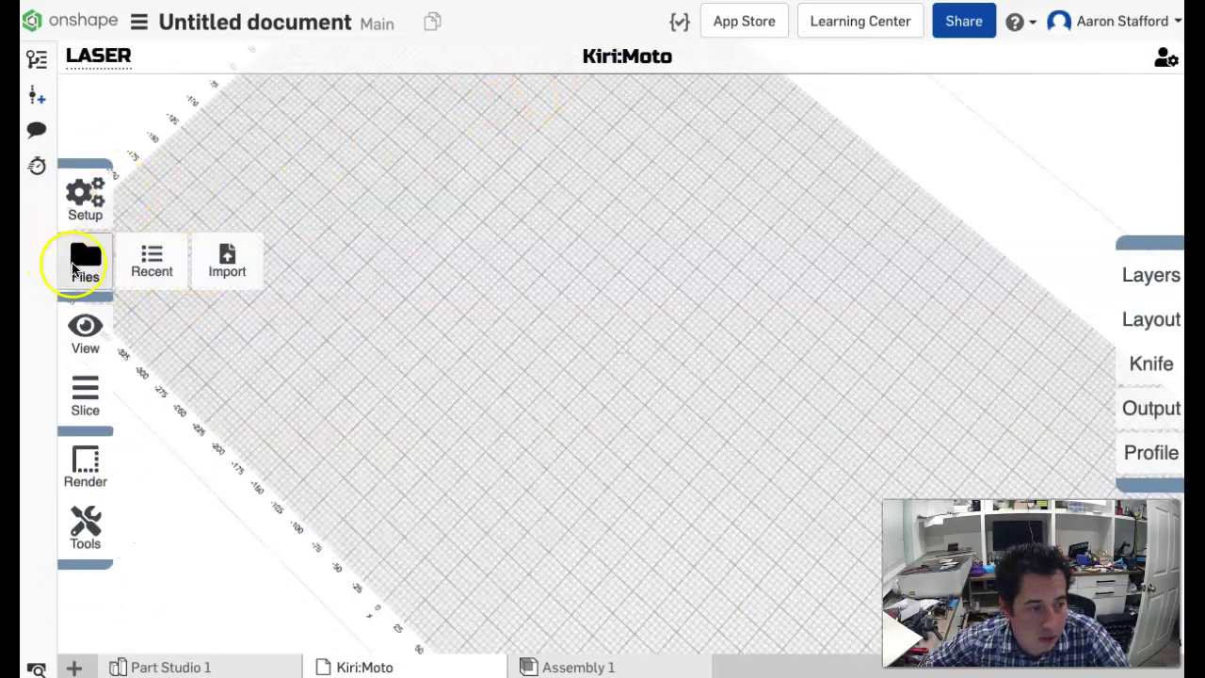
click(228, 260)
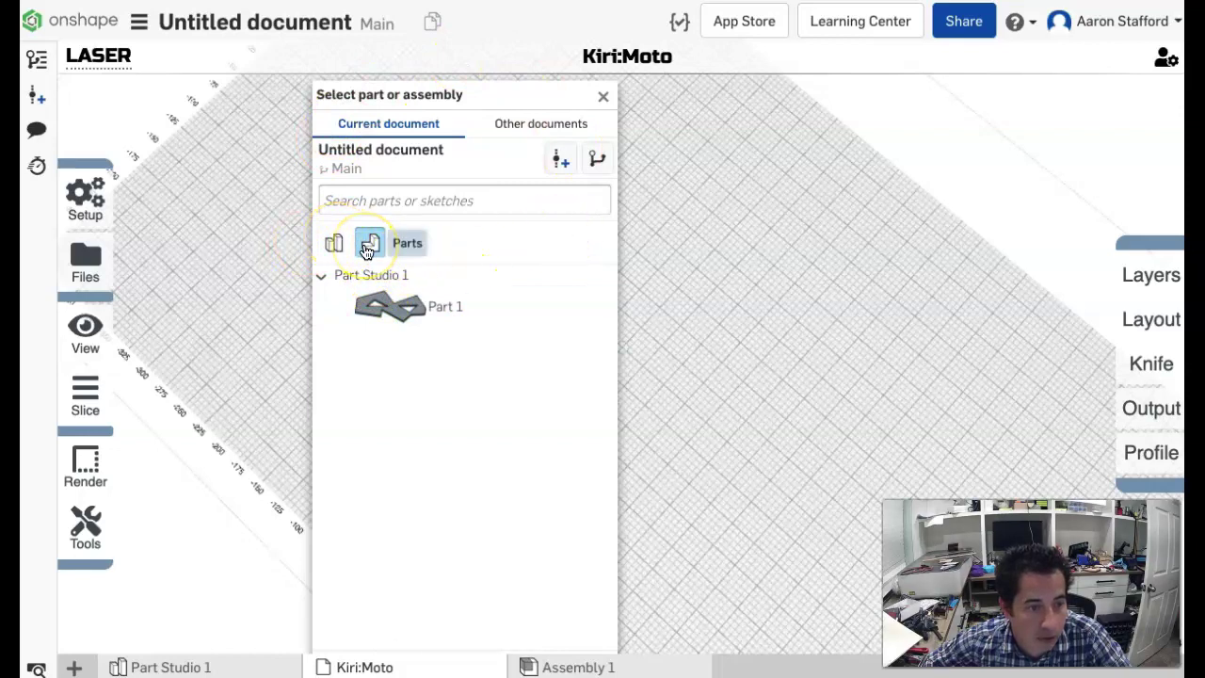
click(334, 246)
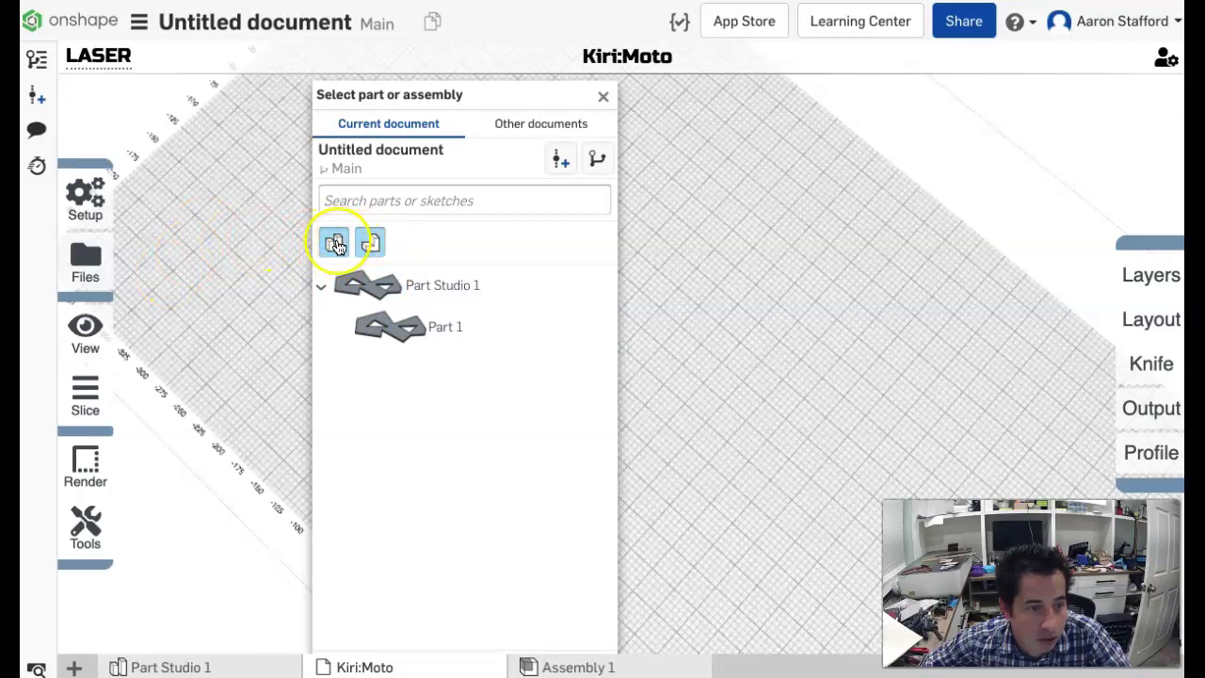
click(369, 243)
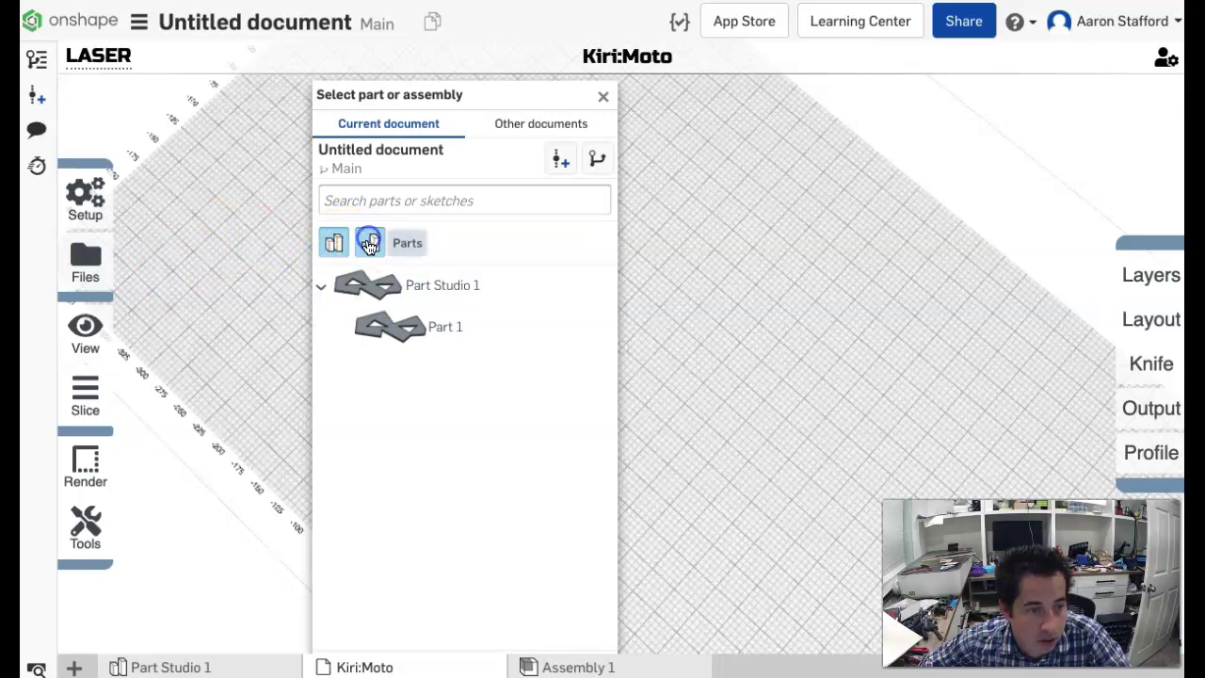
click(377, 288)
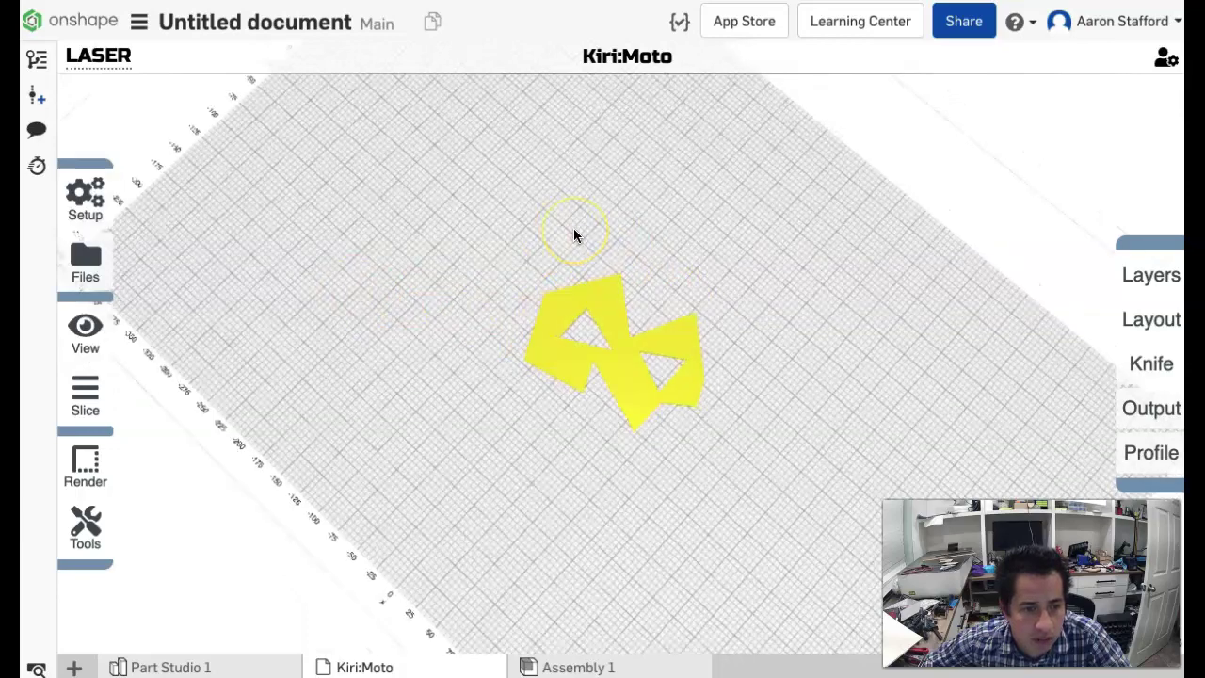
drag(574, 235, 498, 551)
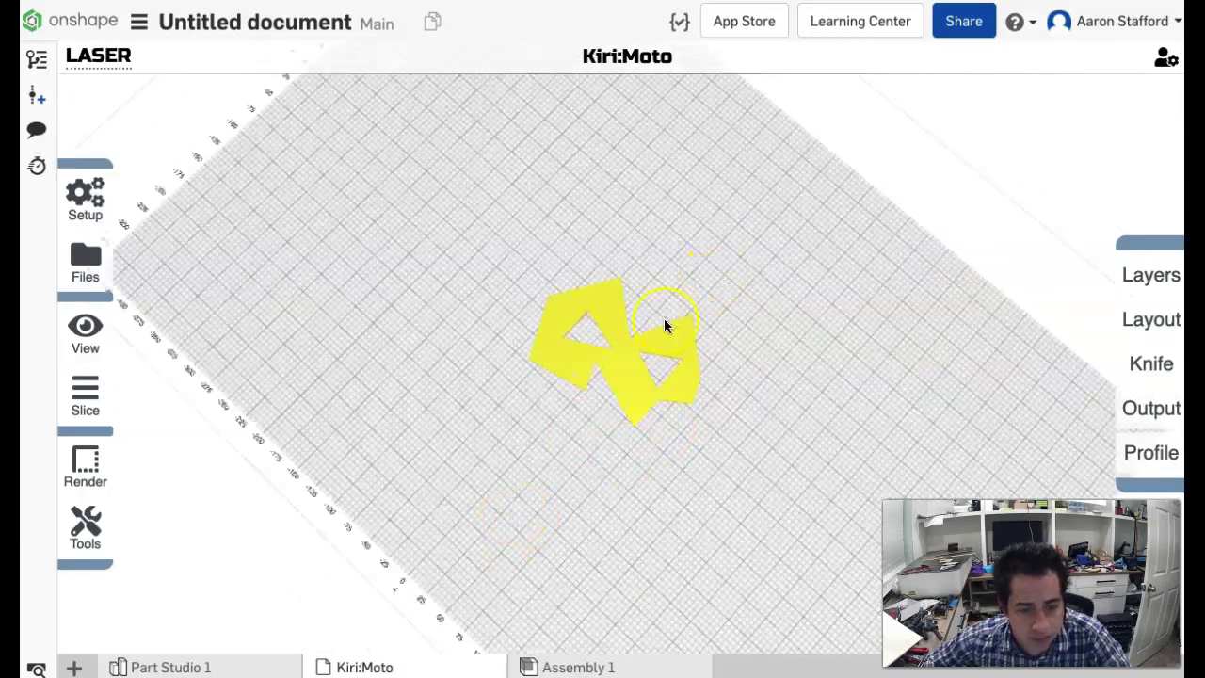
drag(664, 326, 654, 390)
scroll(653, 390, up, 6)
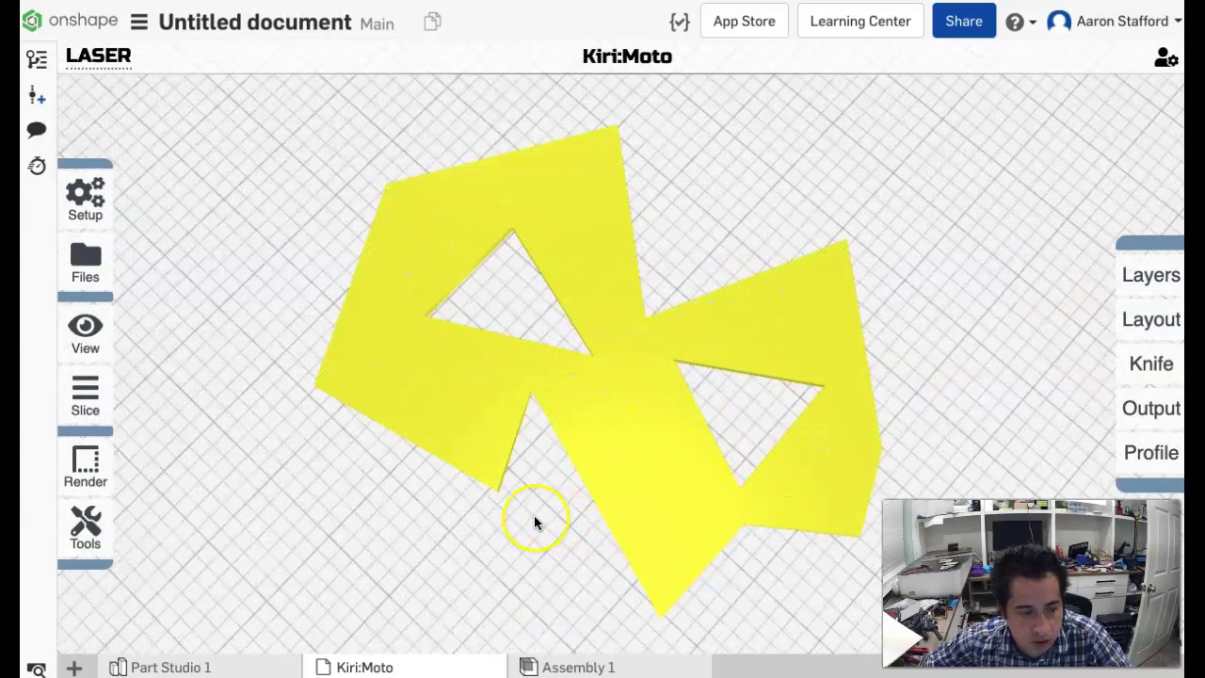
drag(535, 522, 333, 167)
key(h)
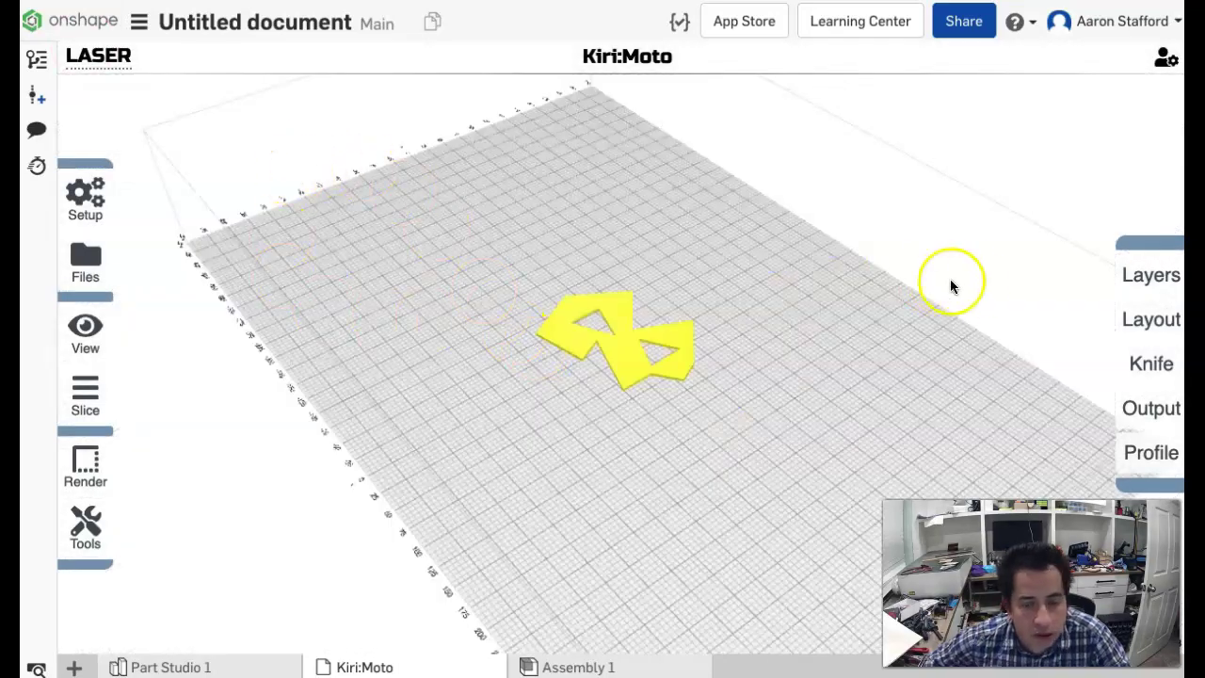
- Check that the layer beam Offset is 0.04
click(1133, 274)
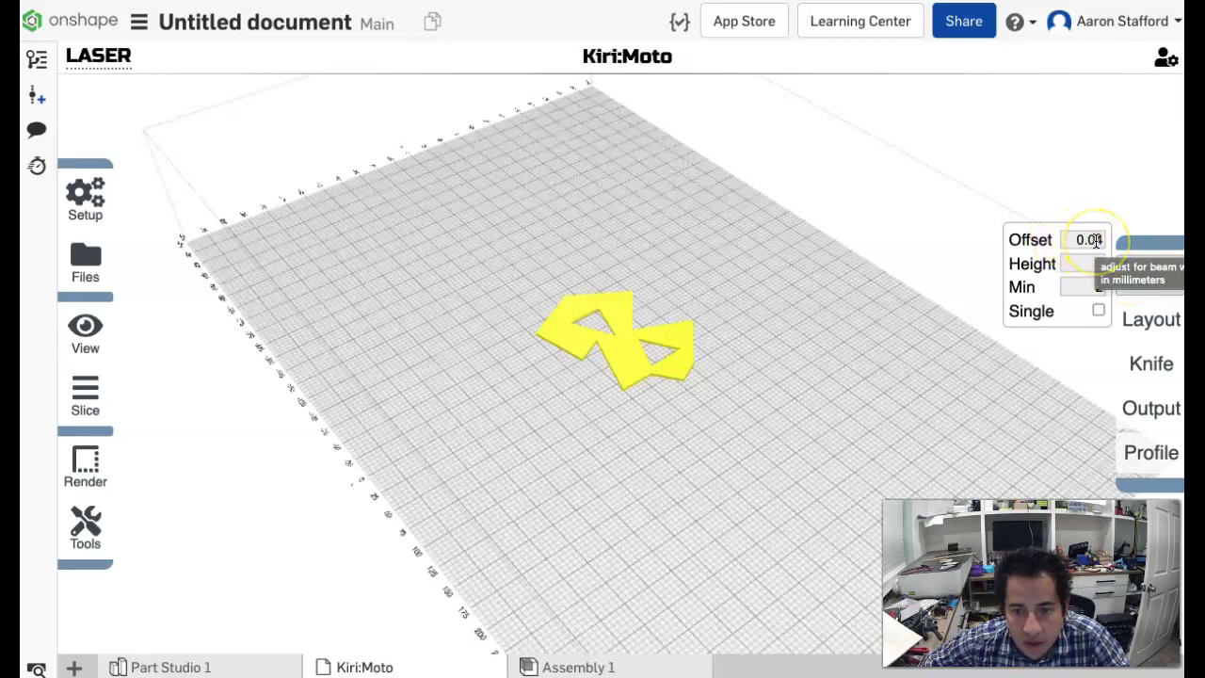
click(1096, 240)
click(919, 254)
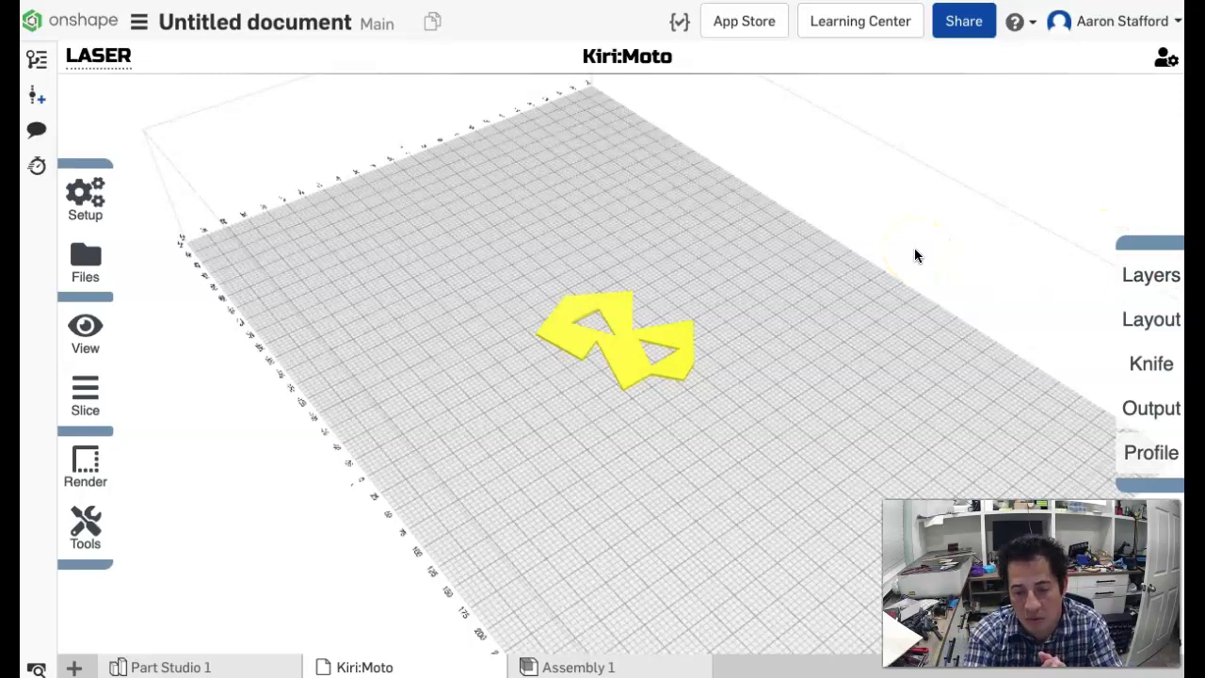
- Check layer Height 0 (auto-detect) and Min layer height 2, then close layer settings
mouse_move(1148, 273)
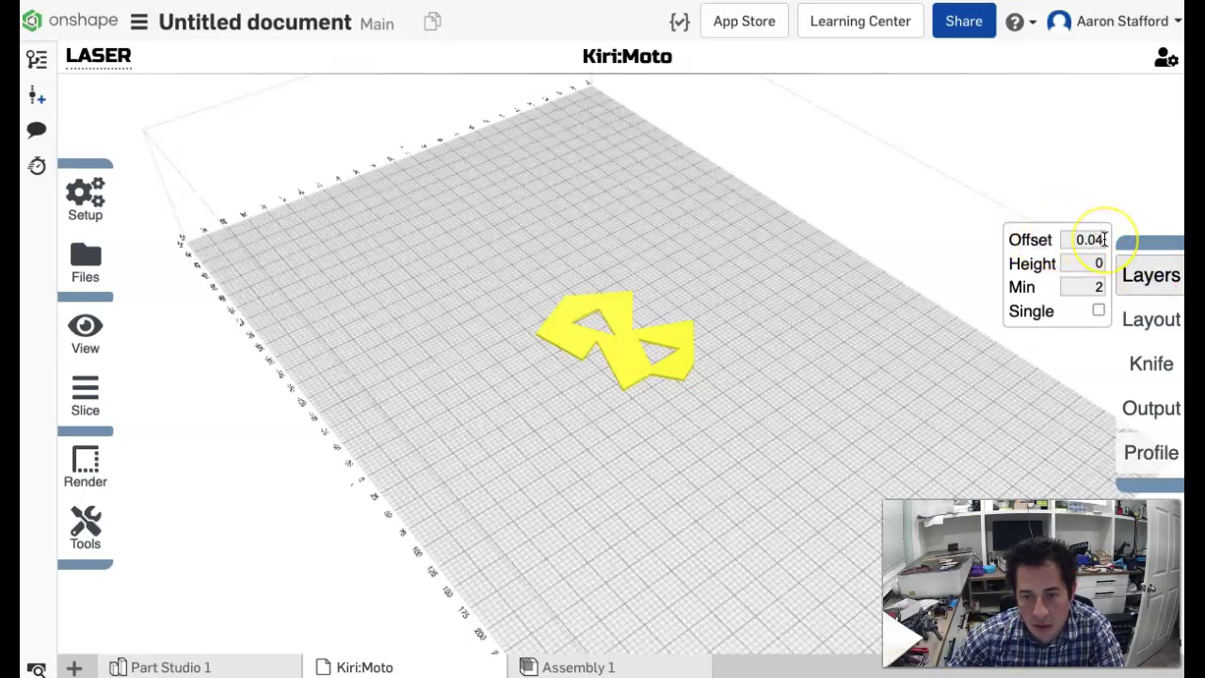
mouse_move(1105, 239)
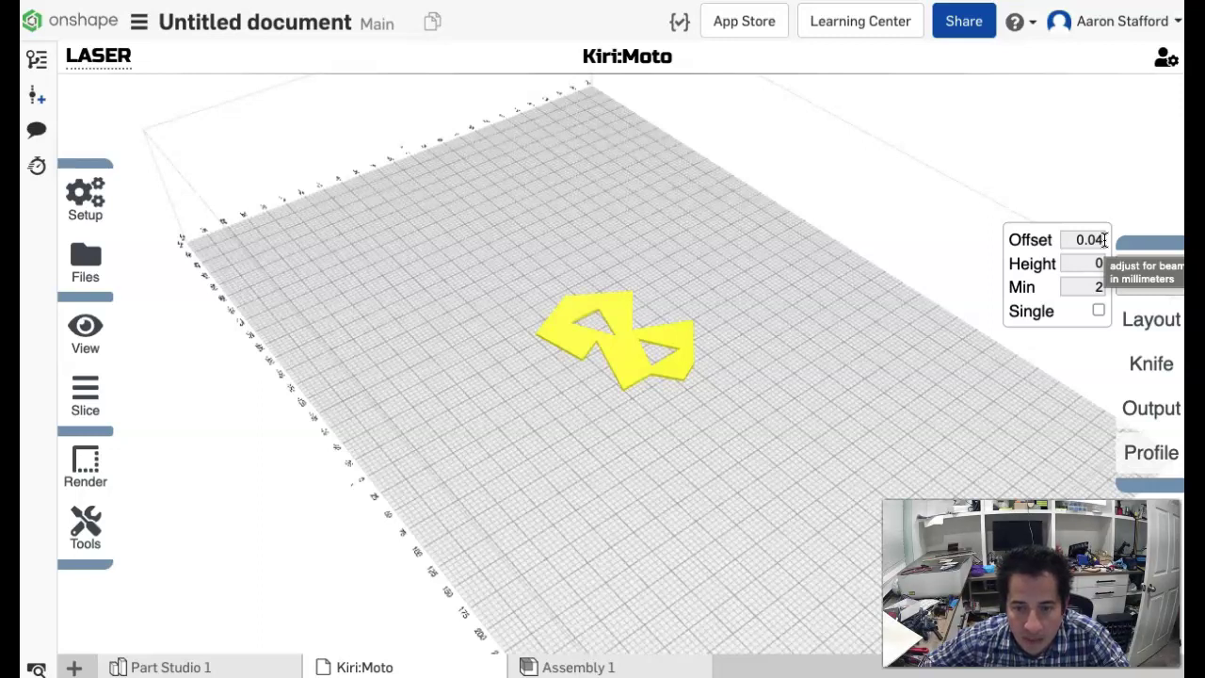
click(1092, 267)
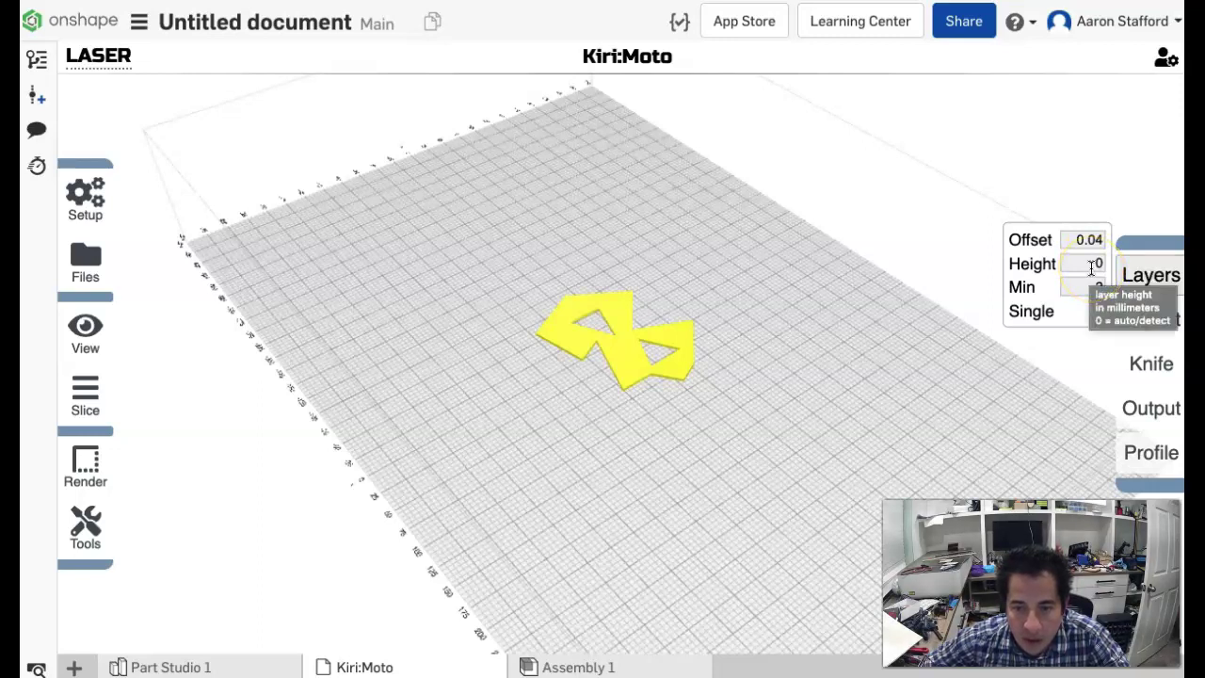
click(1094, 266)
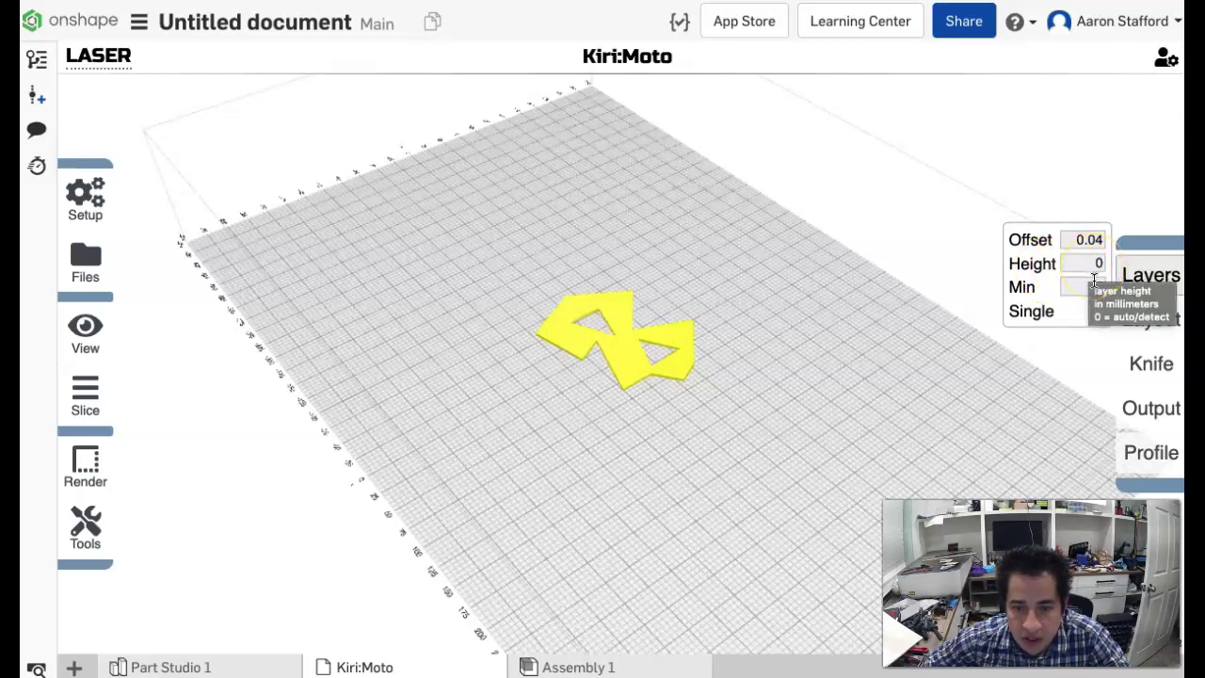
click(1096, 288)
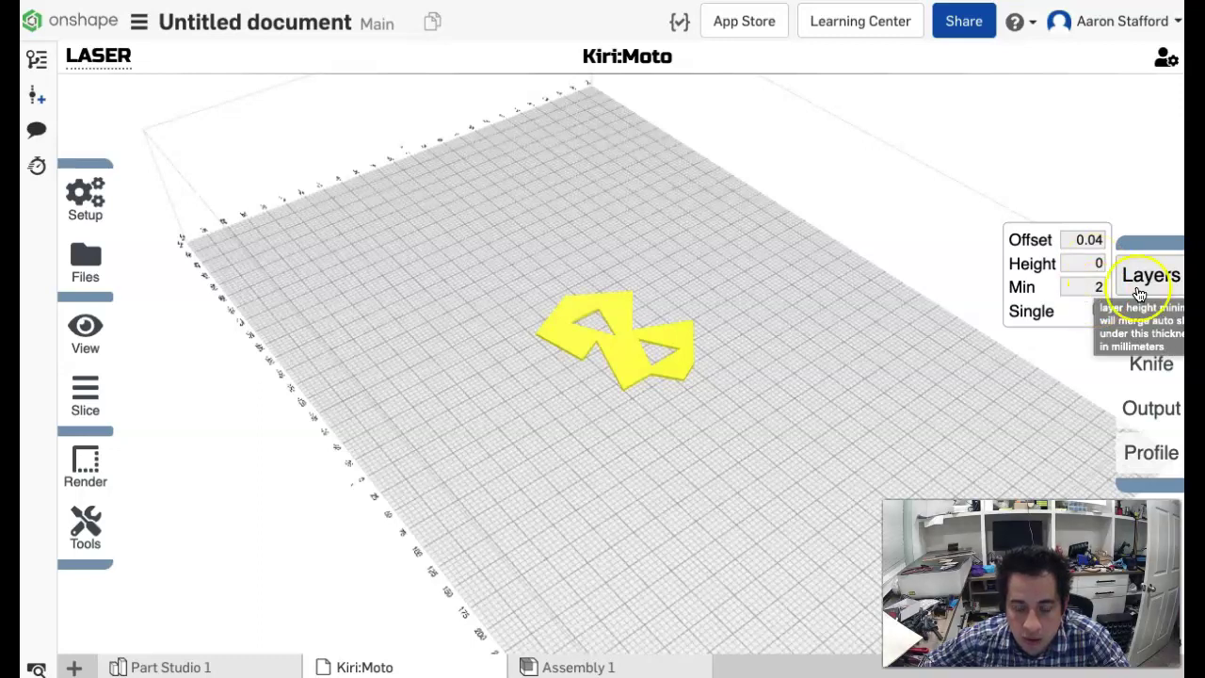
click(1092, 284)
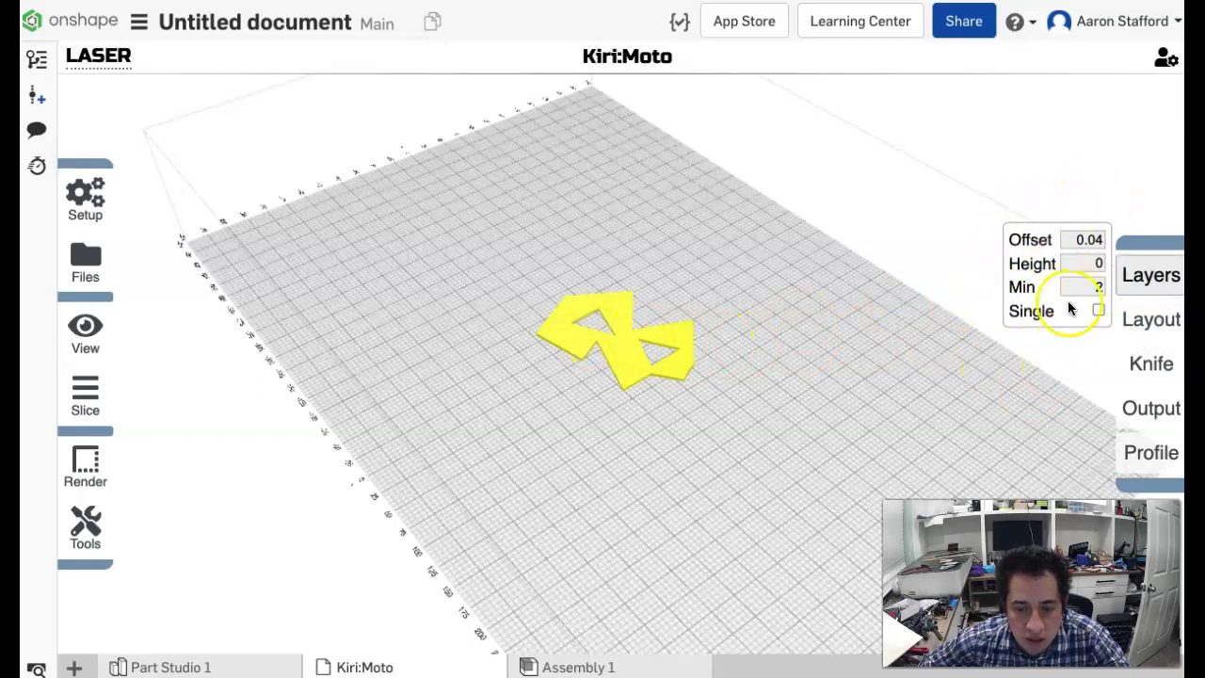
click(825, 249)
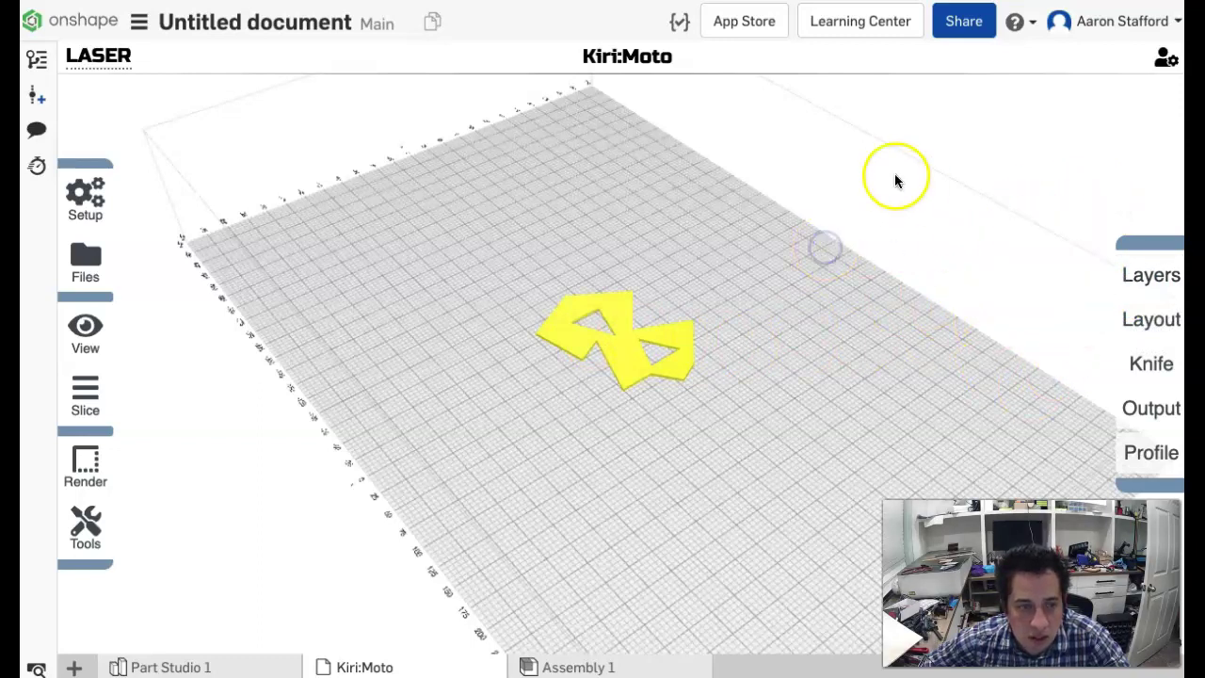
- Preview the part's laser cut paths on the bed, zooming to inspect the outlines
mouse_move(106, 414)
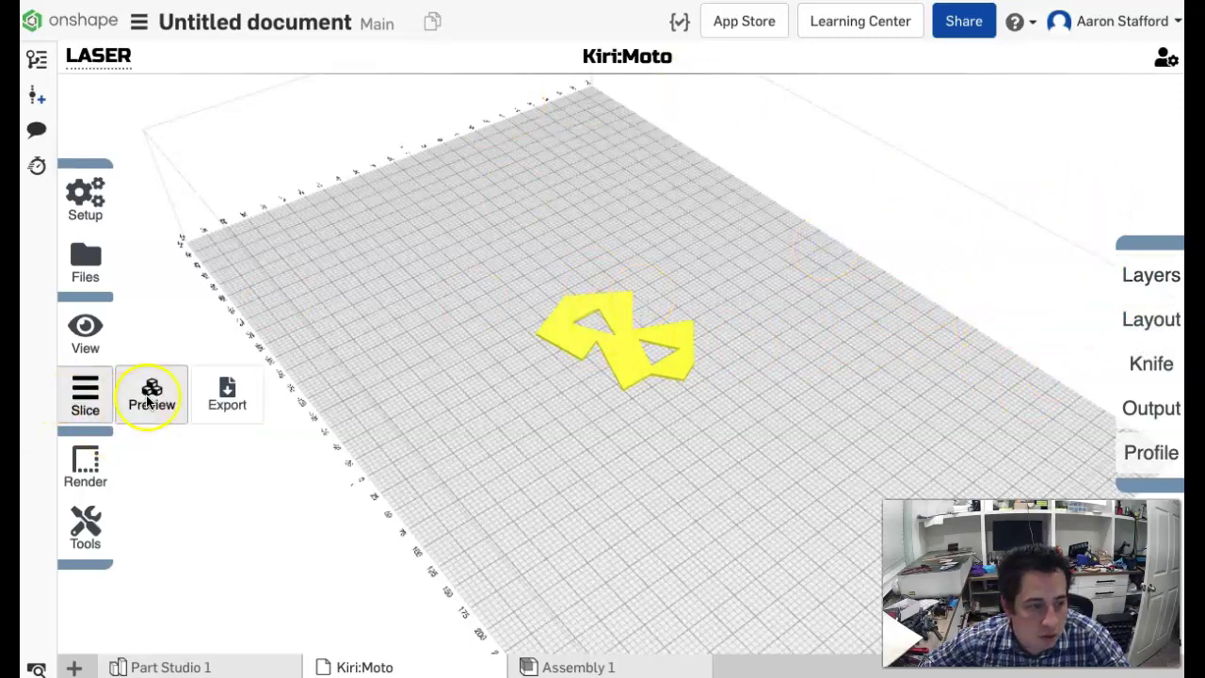
click(143, 398)
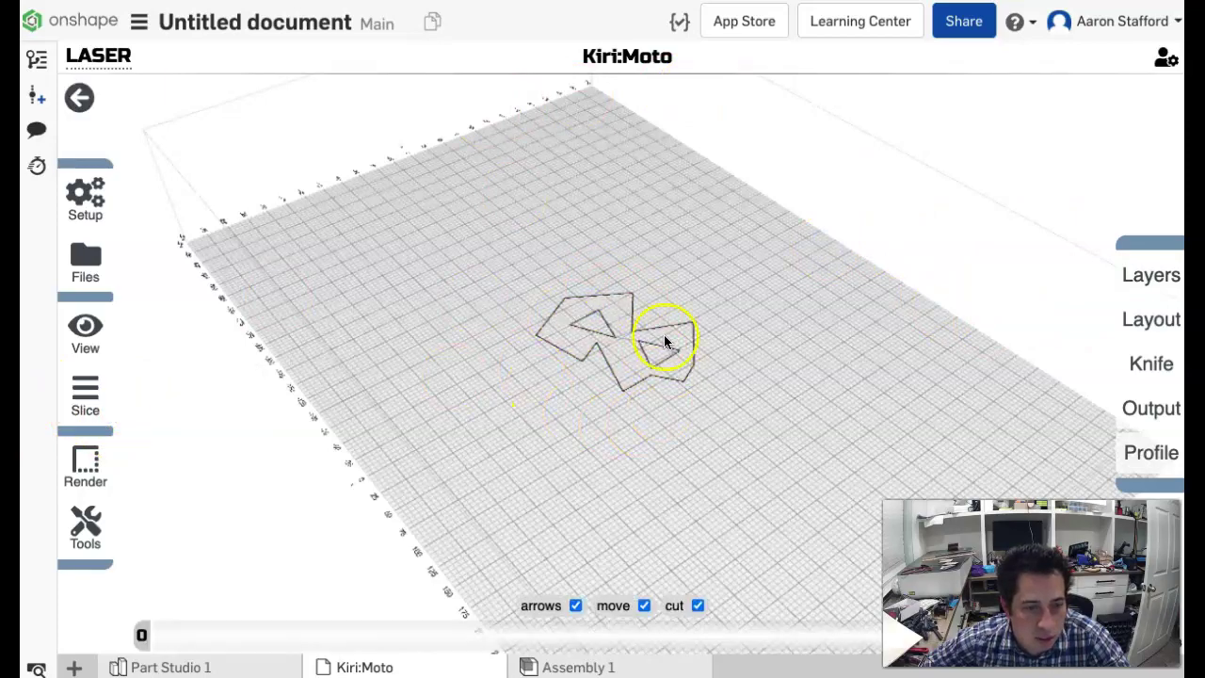
scroll(654, 321, up, 6)
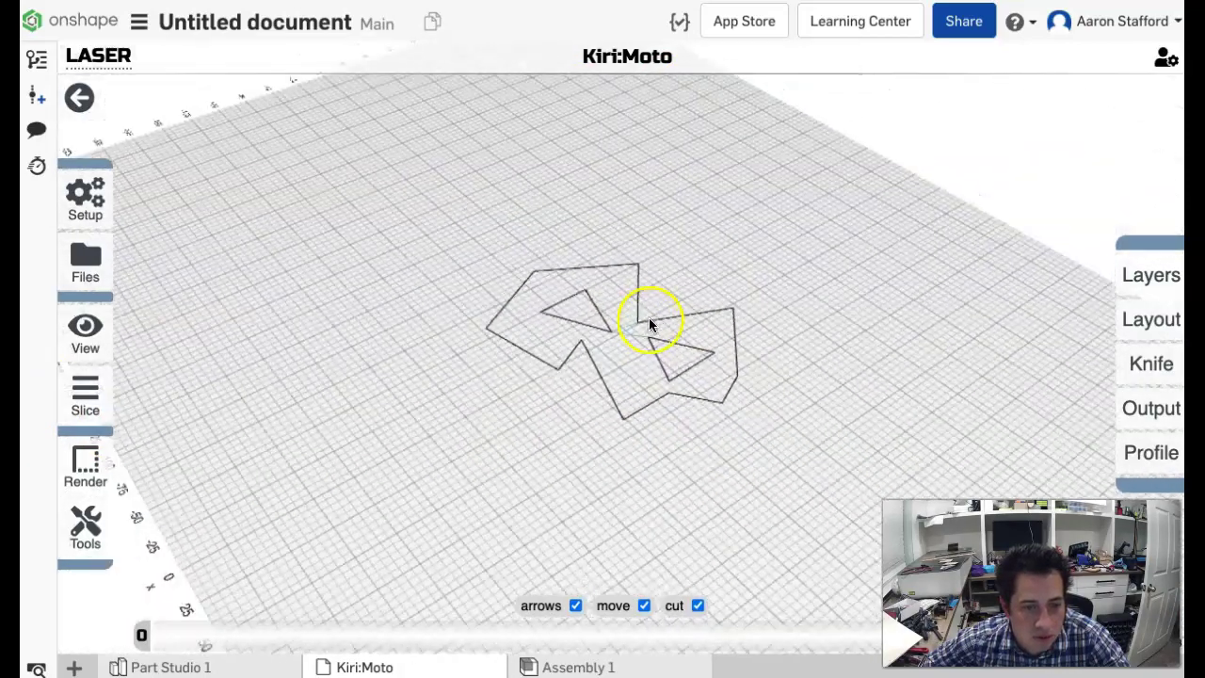
scroll(649, 317, down, 8)
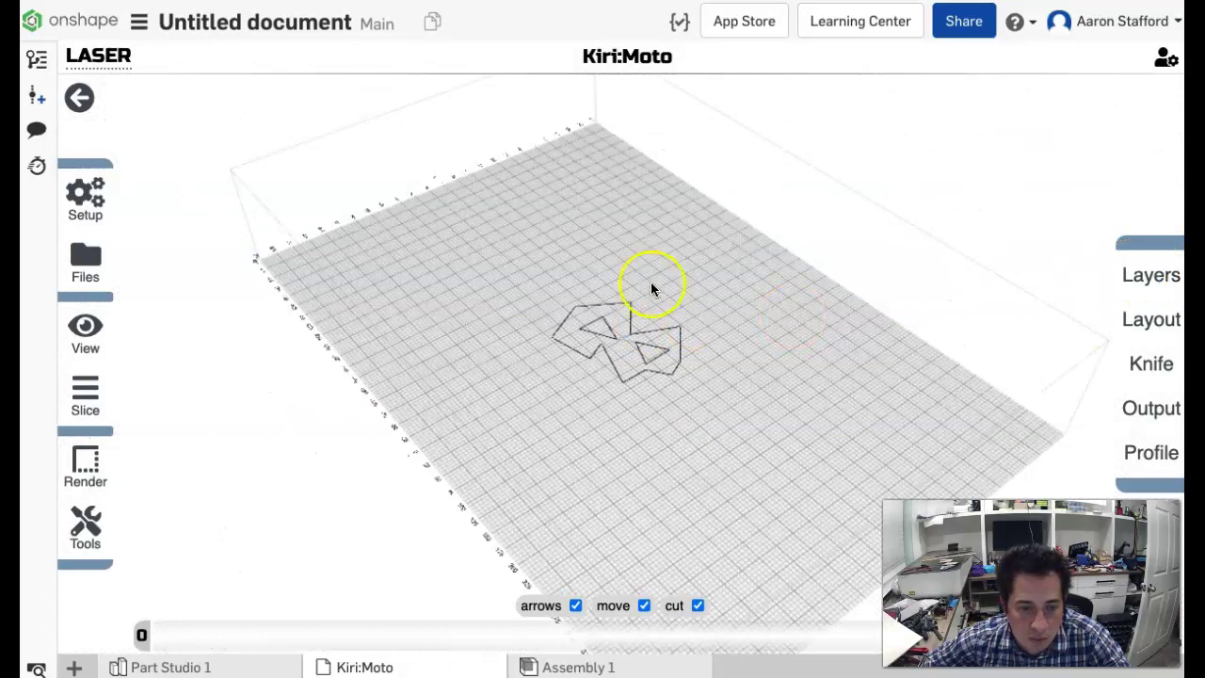
mouse_move(68, 404)
click(146, 398)
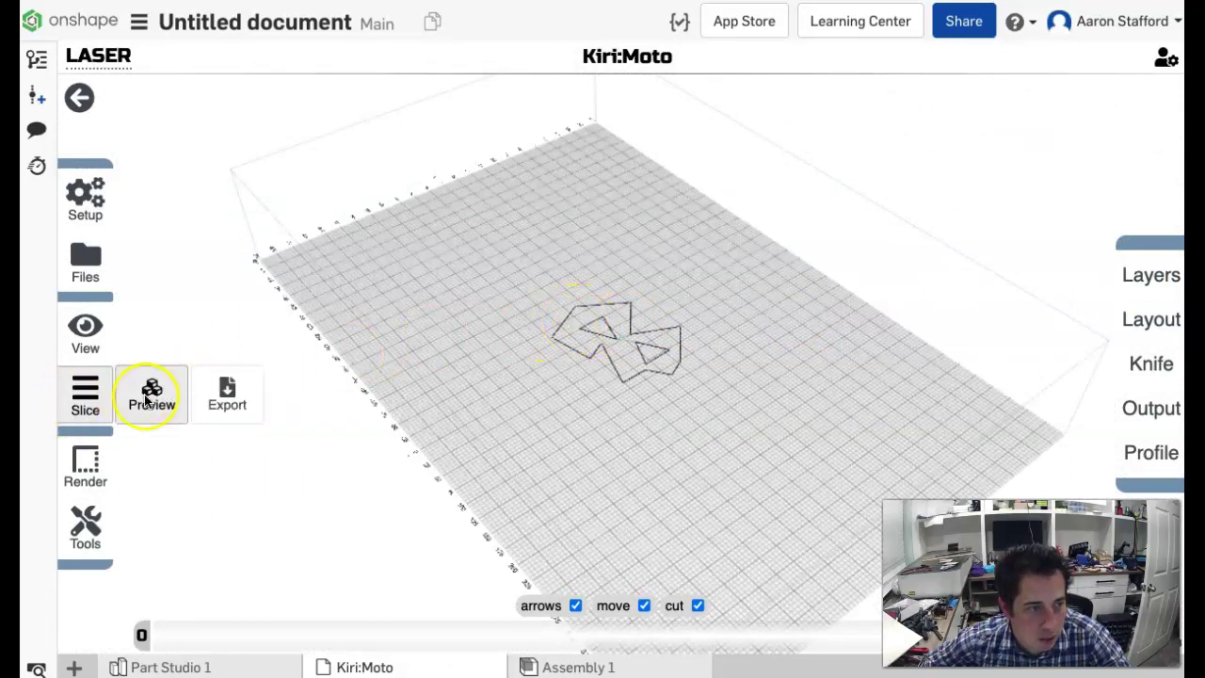
- Export the cut paths as the SVG file Part-Studio-1-007
click(226, 393)
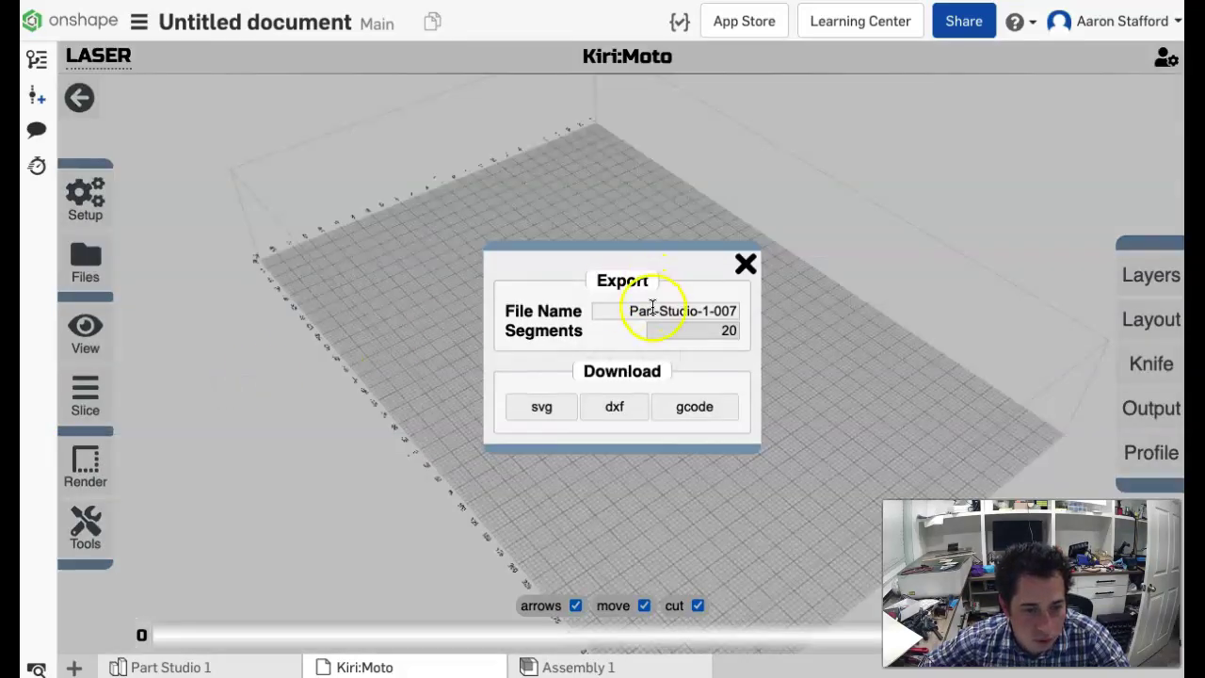
click(652, 309)
mouse_move(651, 306)
mouse_down()
mouse_move(718, 304)
mouse_move(643, 315)
mouse_up()
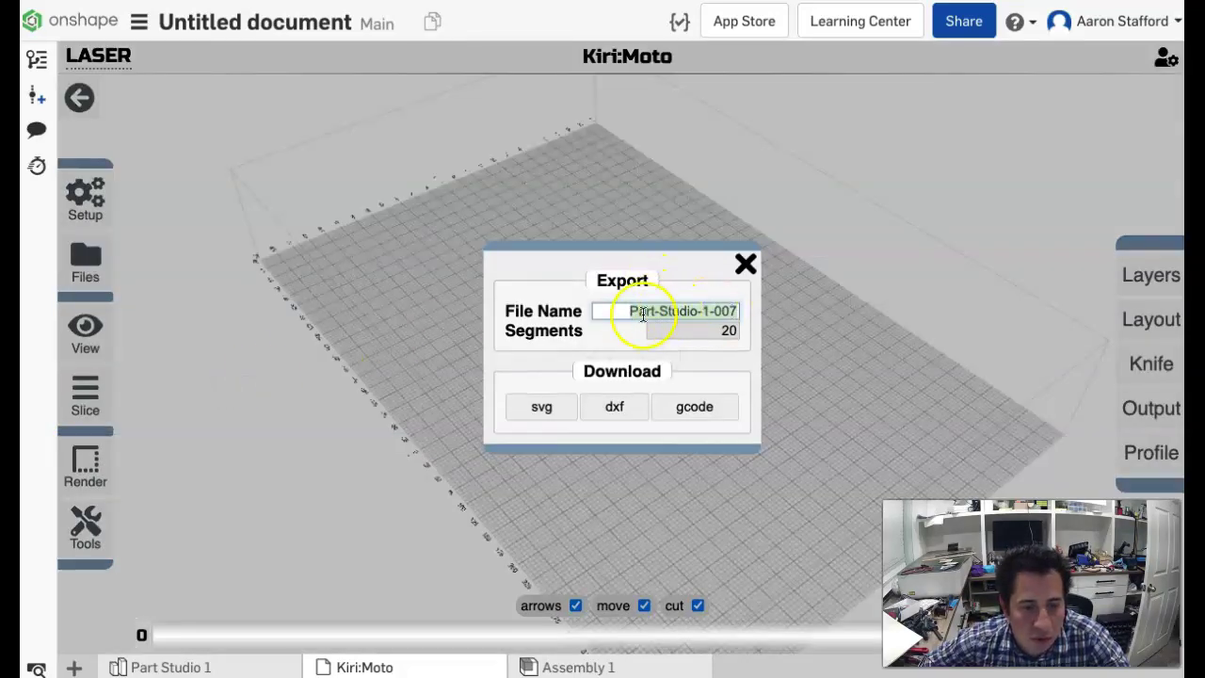
click(556, 420)
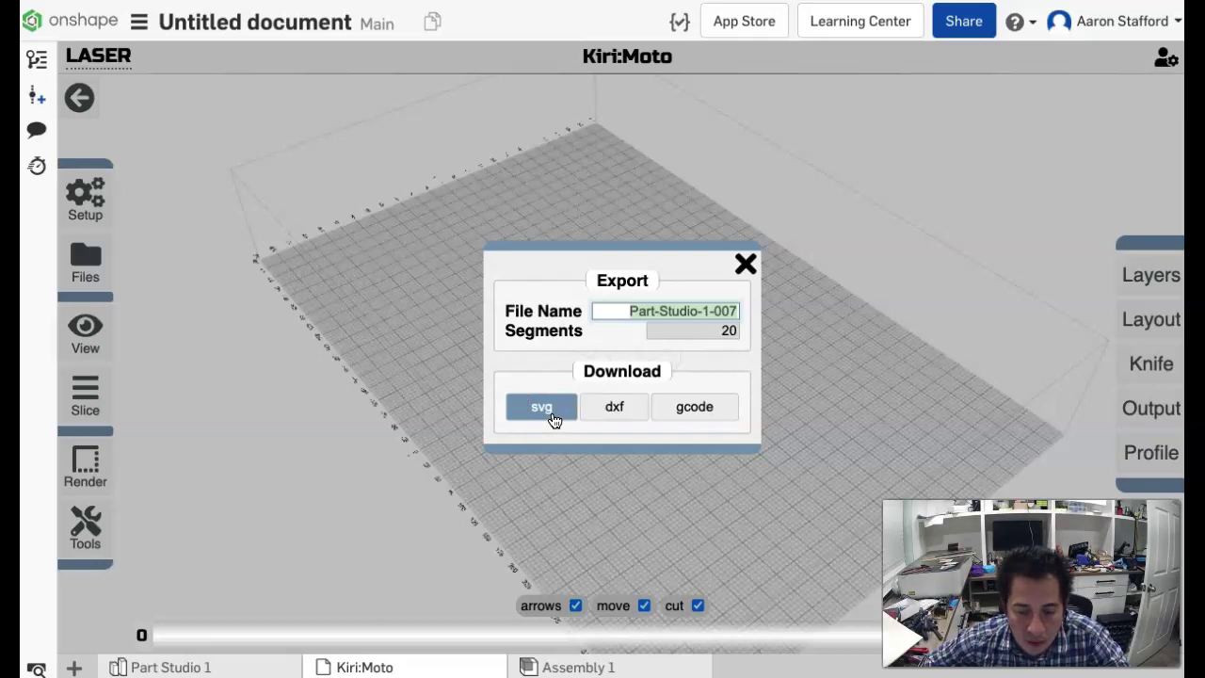
click(557, 414)
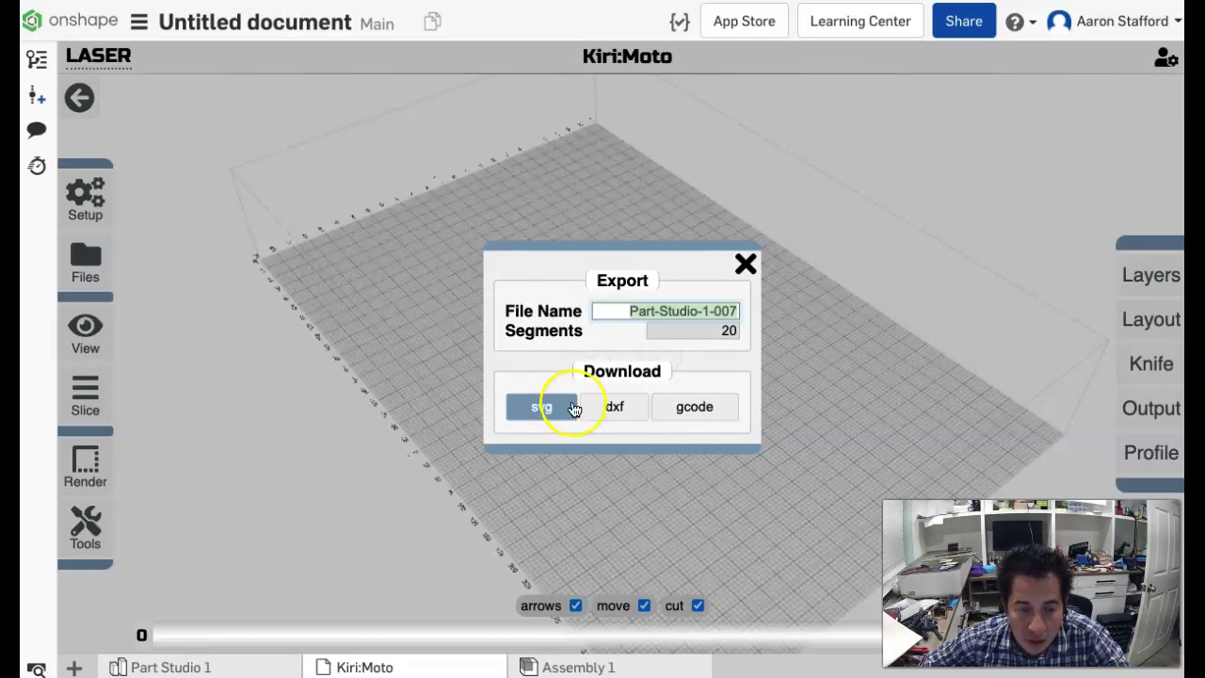
click(541, 405)
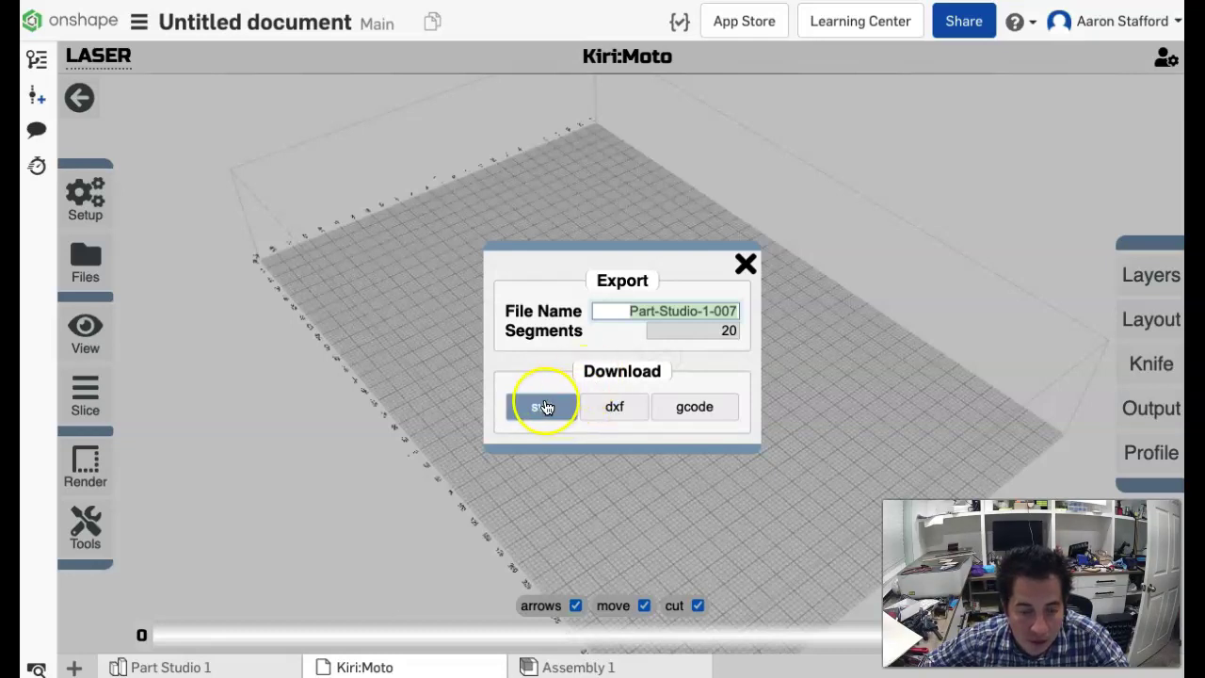
click(538, 406)
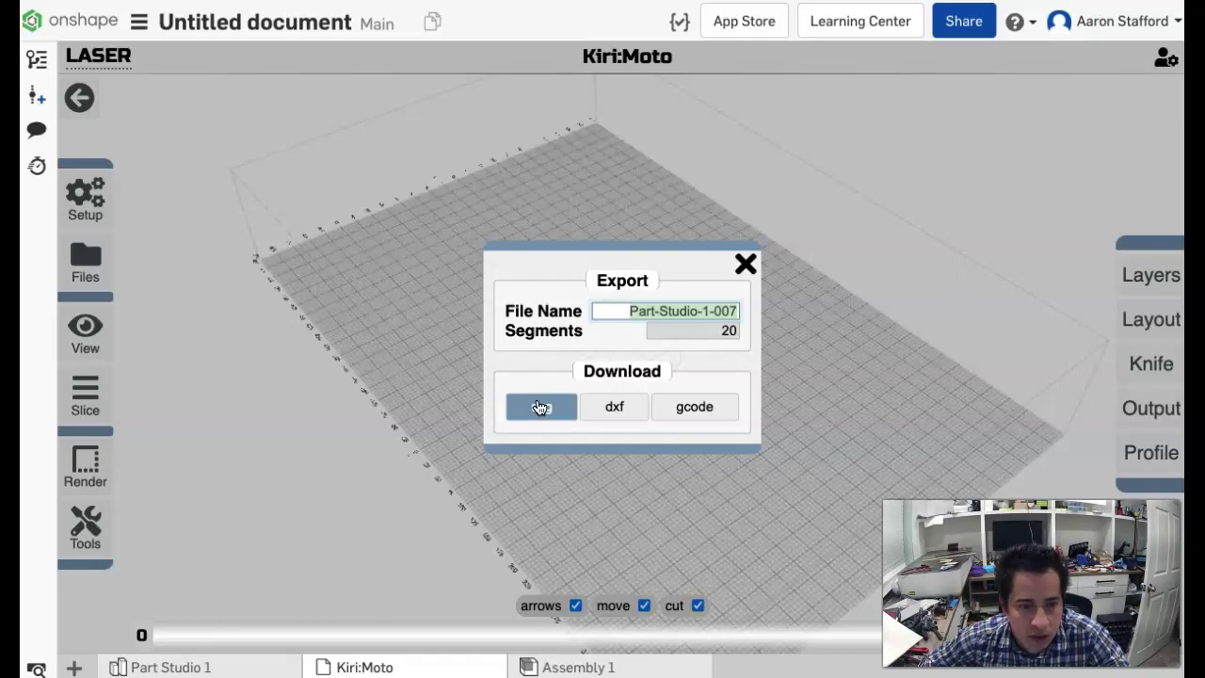
- Close the Export dialog and switch through Finder to the Inkscape window
click(745, 263)
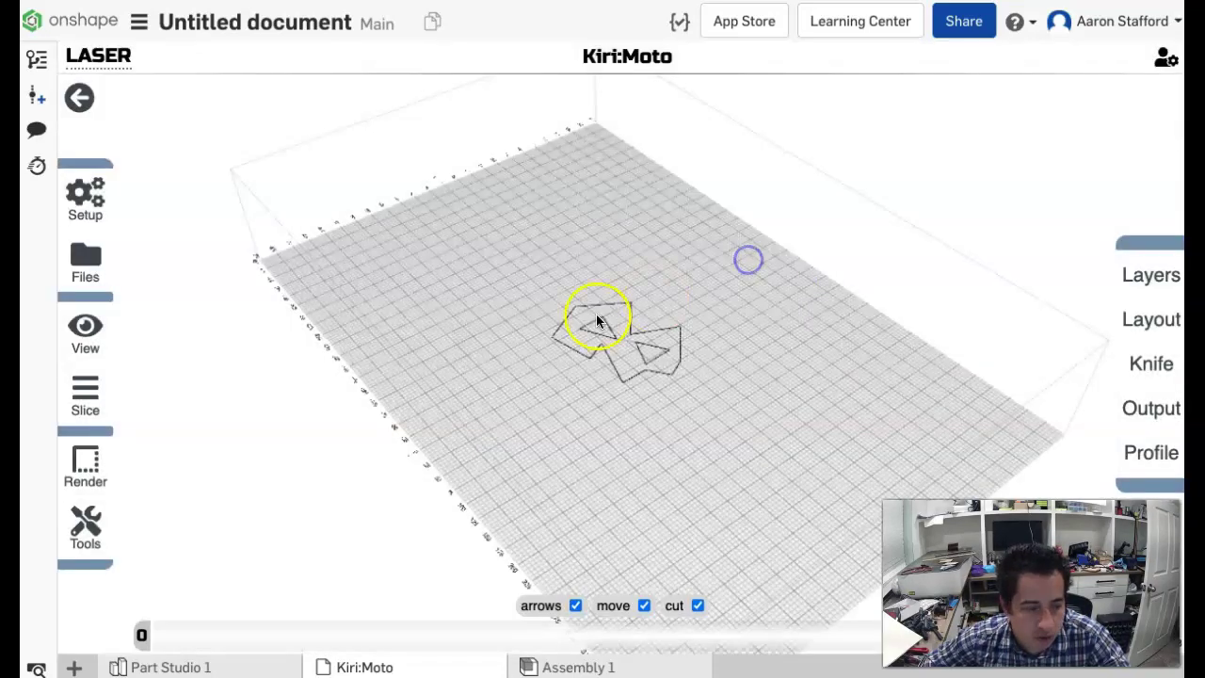
drag(596, 320, 621, 313)
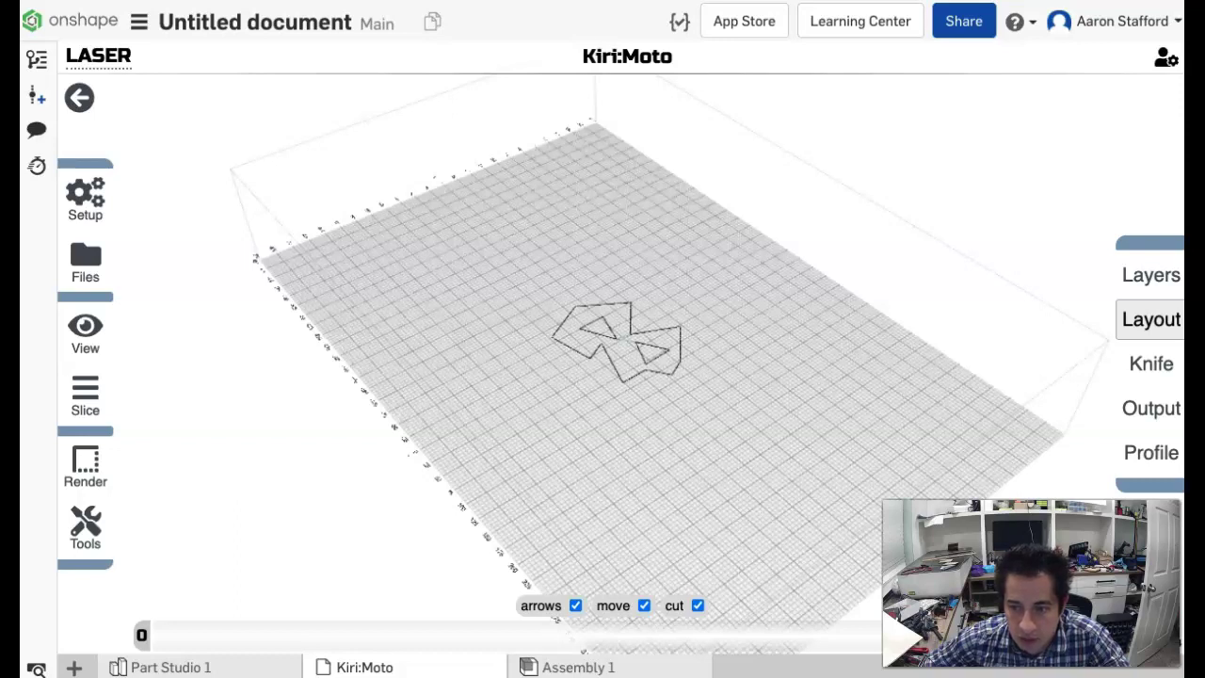
key(super+Tab)
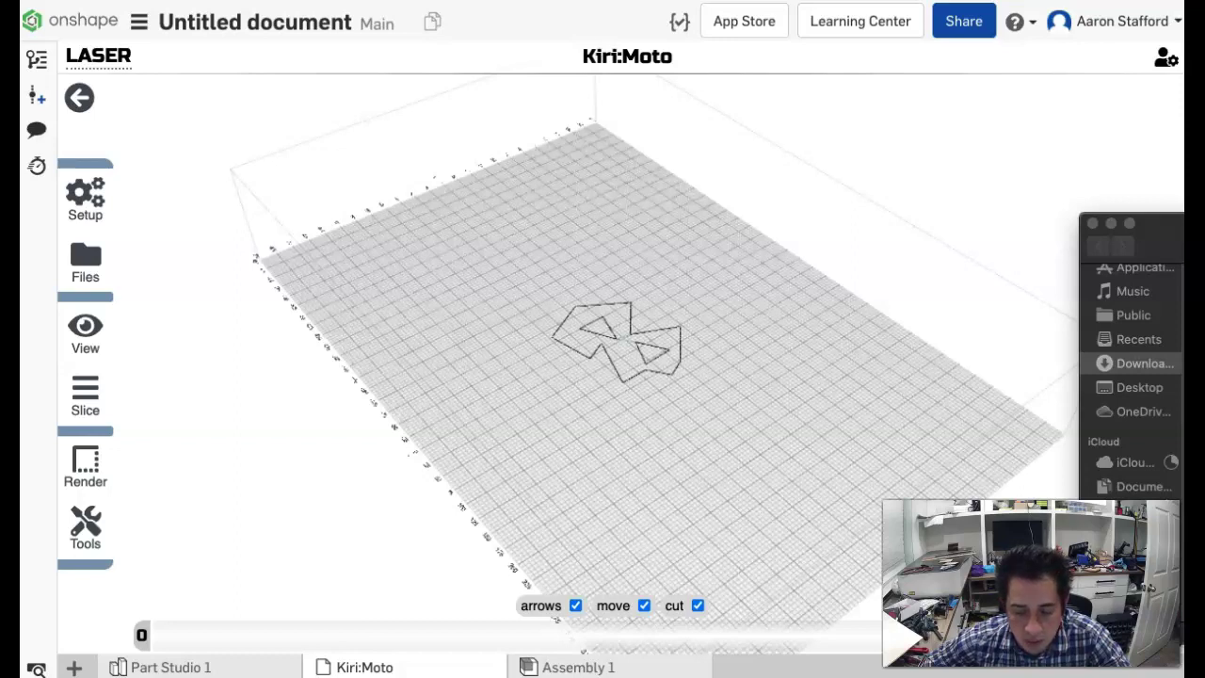
click(721, 226)
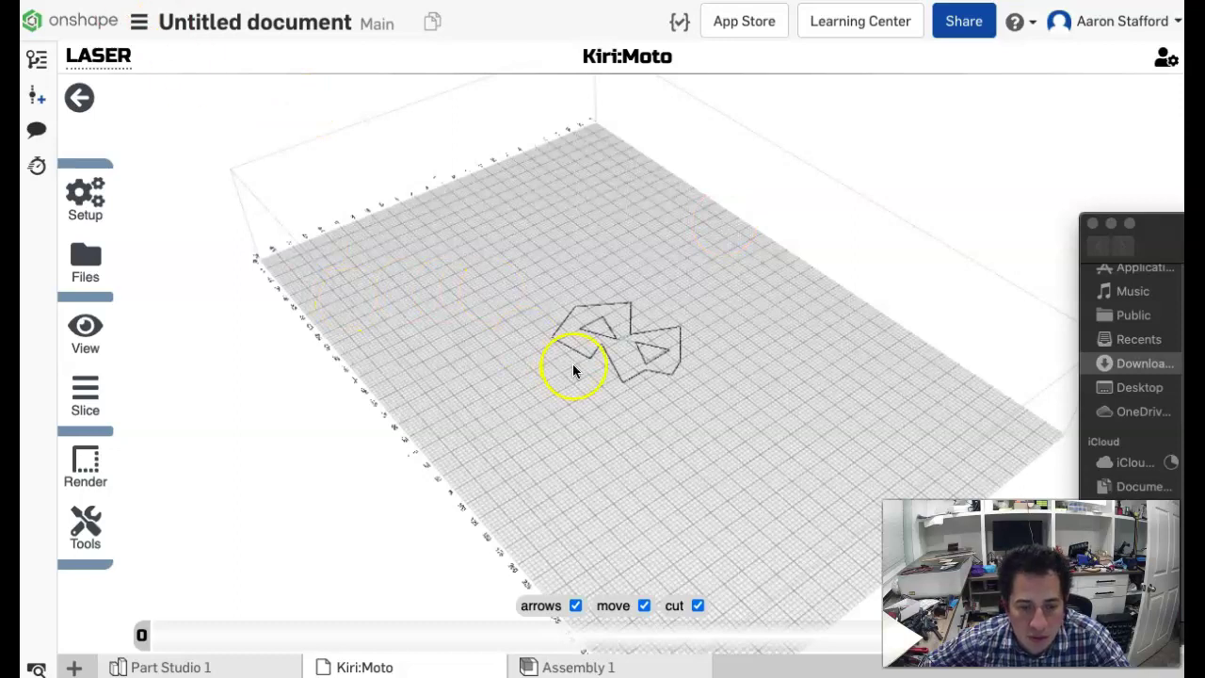
key(super+Tab)
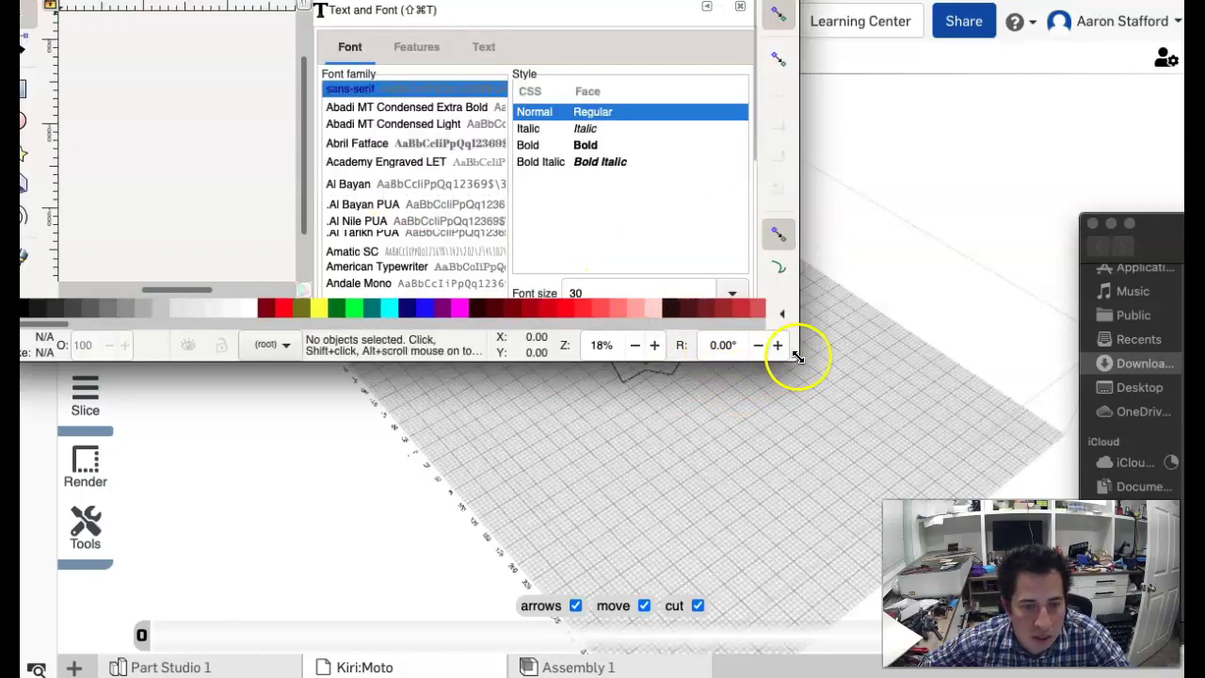
- Maximise Inkscape, hide the Text and Font panel, select the cut outline and zoom in
drag(797, 356, 1196, 673)
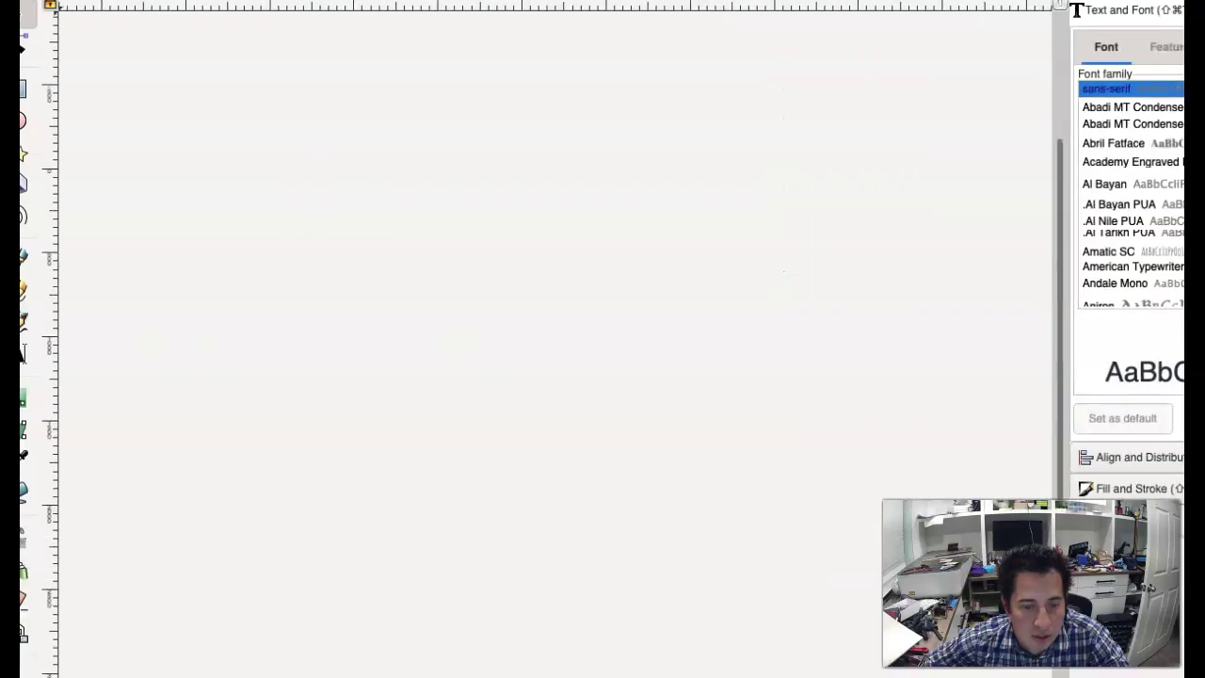
click(600, 313)
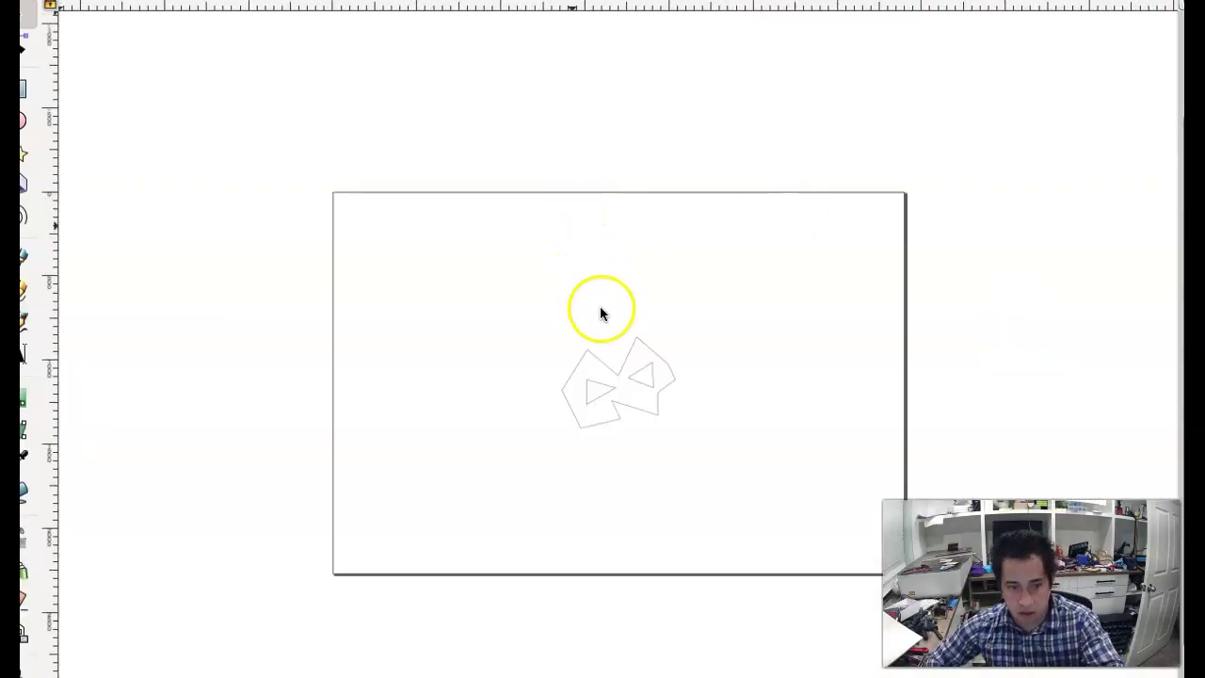
click(623, 378)
scroll(640, 412, up, 2)
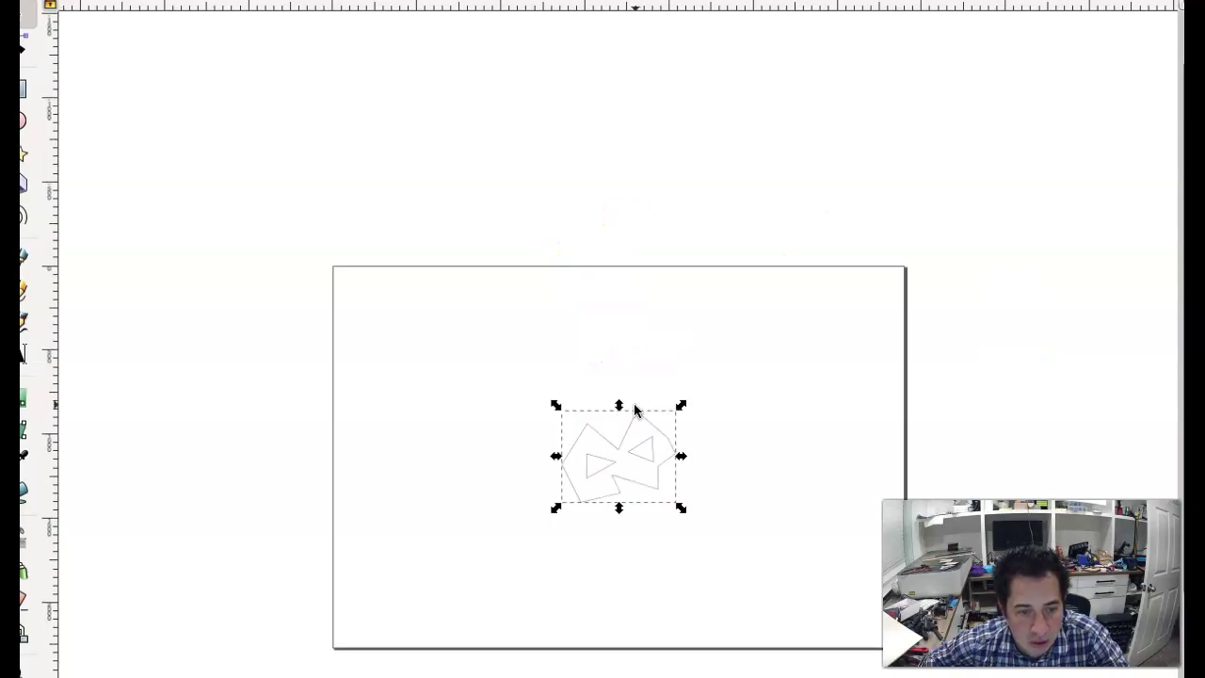
scroll(634, 414, up, 1)
scroll(631, 414, down, 5)
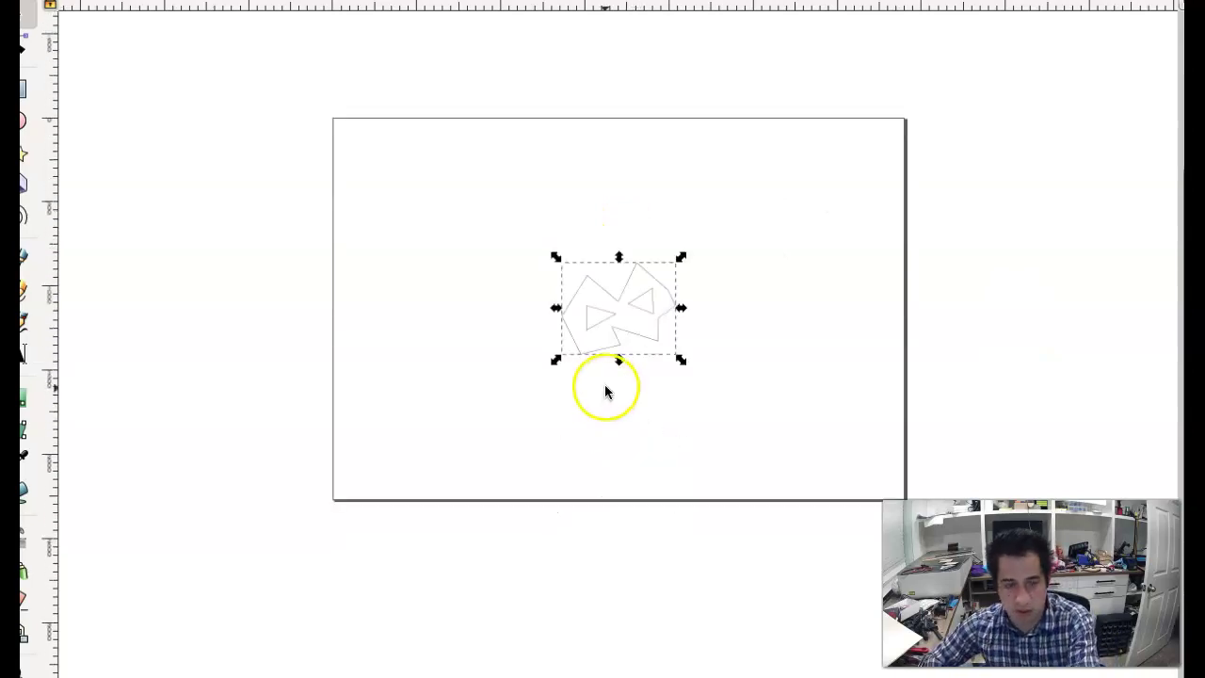
ctrl+scroll(605, 392, up, 1)
ctrl+scroll(637, 269, up, 2)
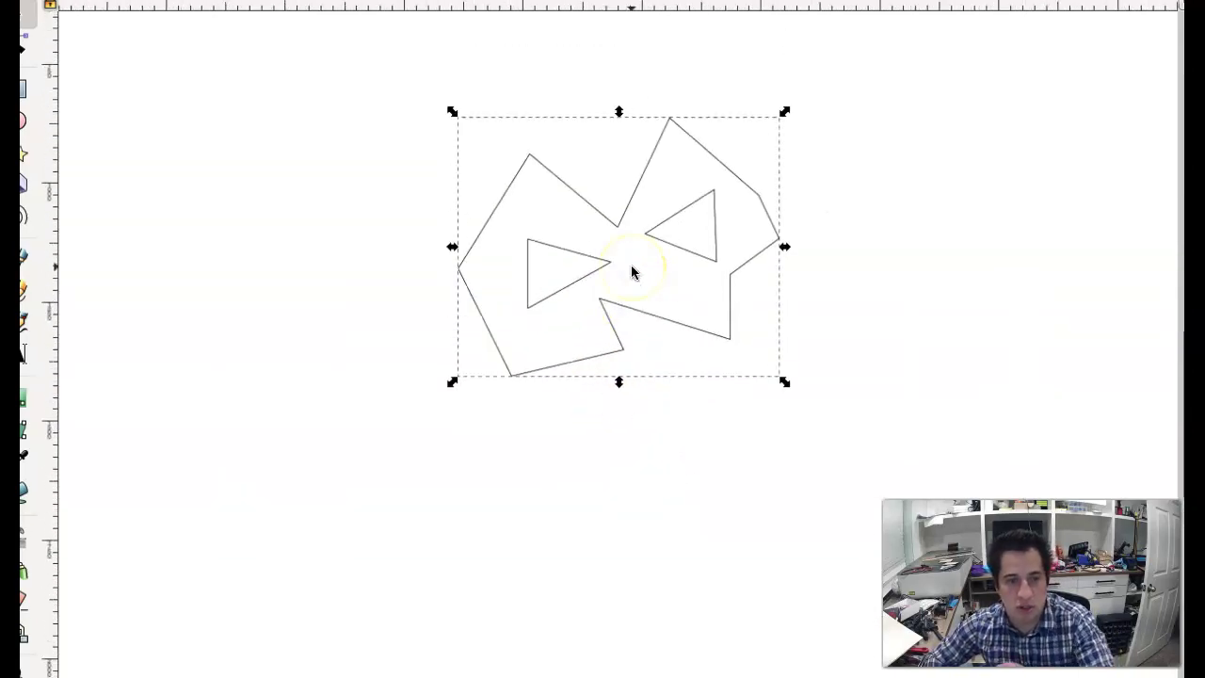
scroll(631, 271, up, 1)
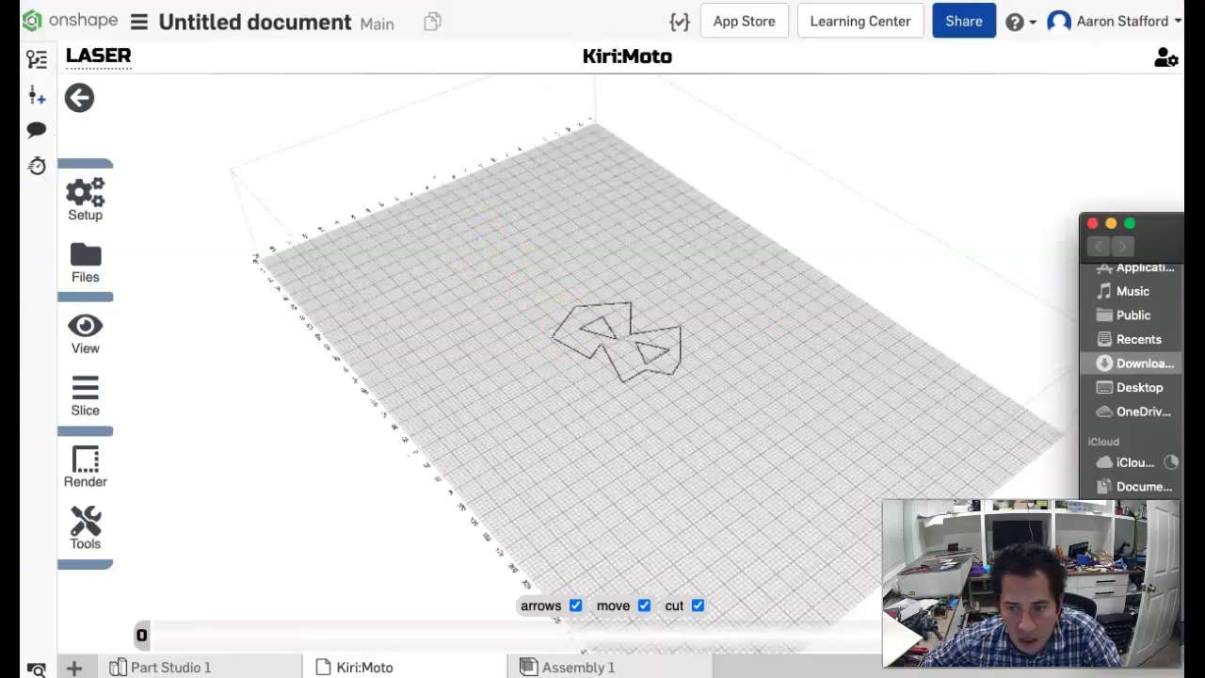
- Bring the Downloads Finder window into view to find Part-Studio-1-006.svg
drag(1200, 224, 450, 205)
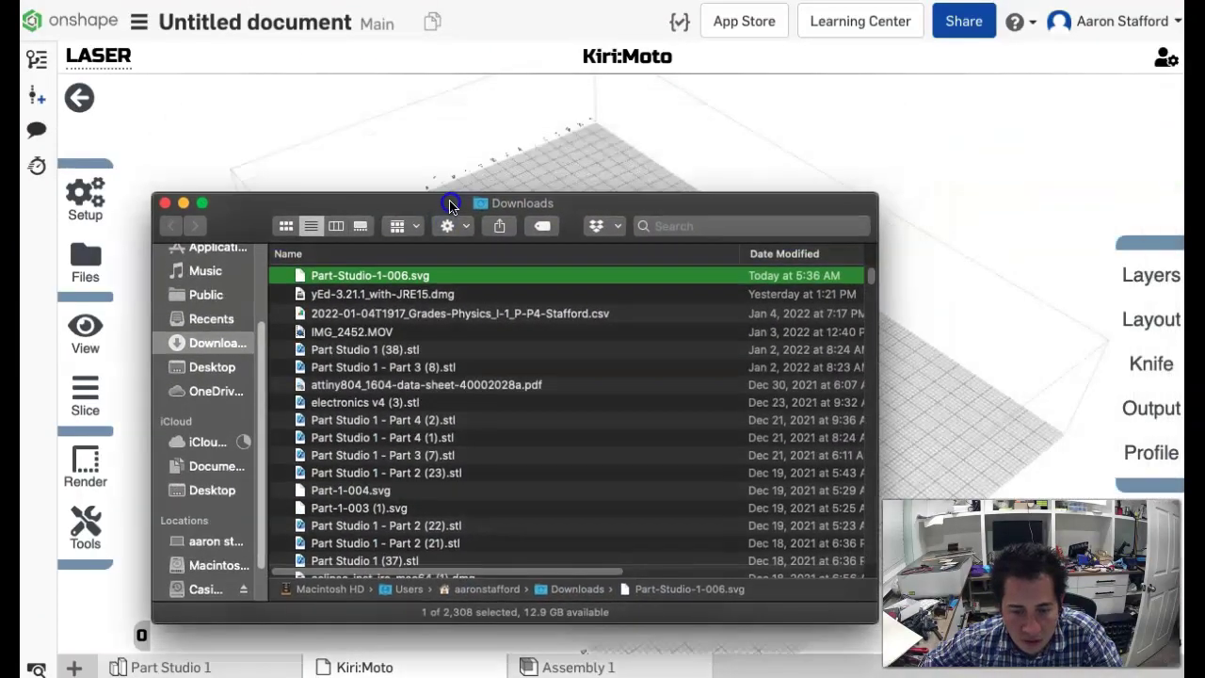
click(511, 181)
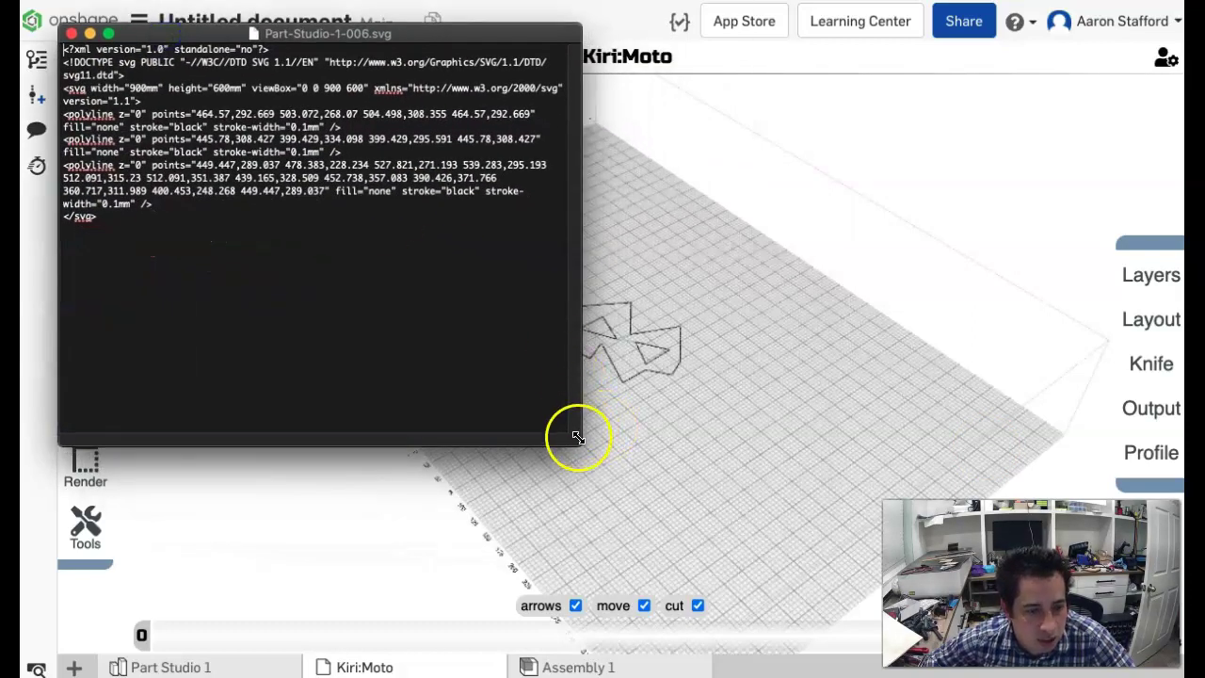
- Enlarge and centre the SVG source window, then enlarge its text with Format > Font > Bigger and Cmd+Plus
drag(578, 442, 839, 617)
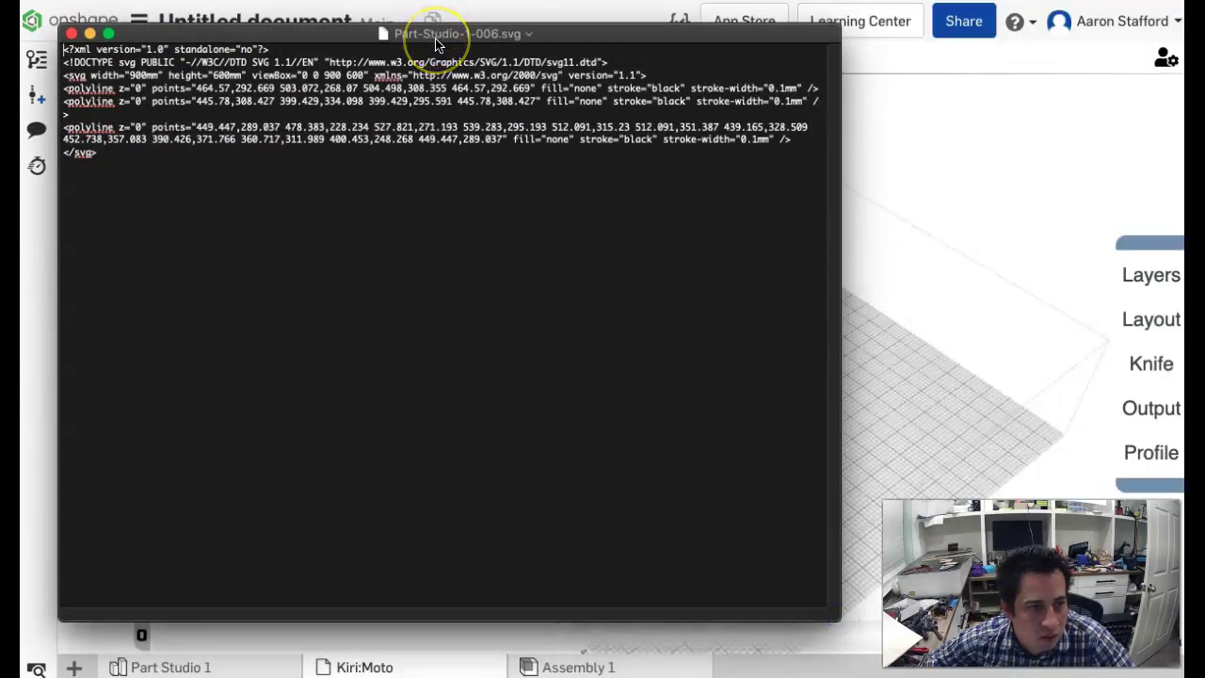
drag(436, 43, 534, 142)
drag(197, 253, 118, 153)
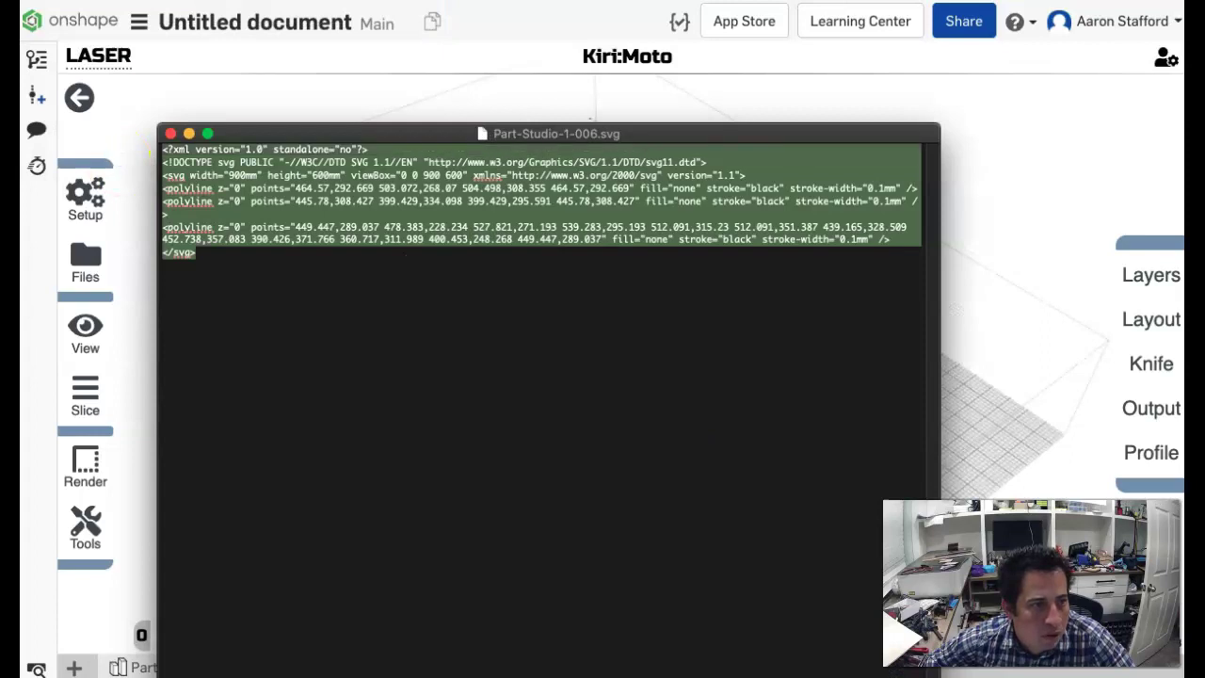
click(273, 0)
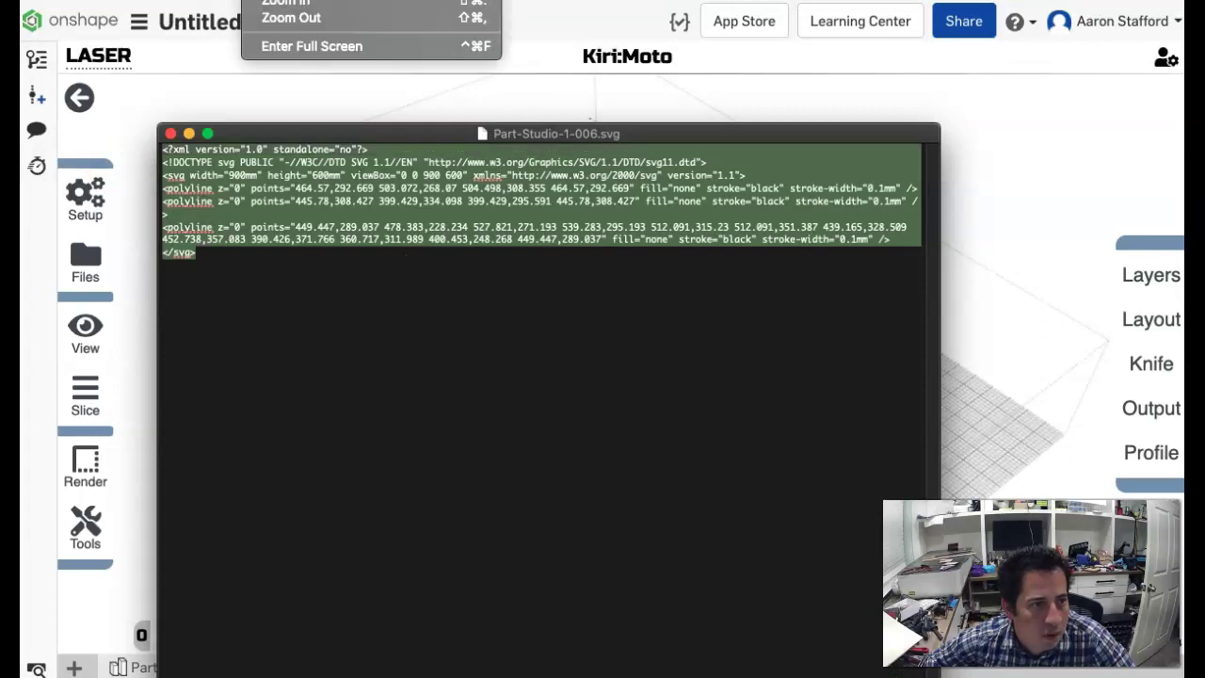
mouse_move(165, 0)
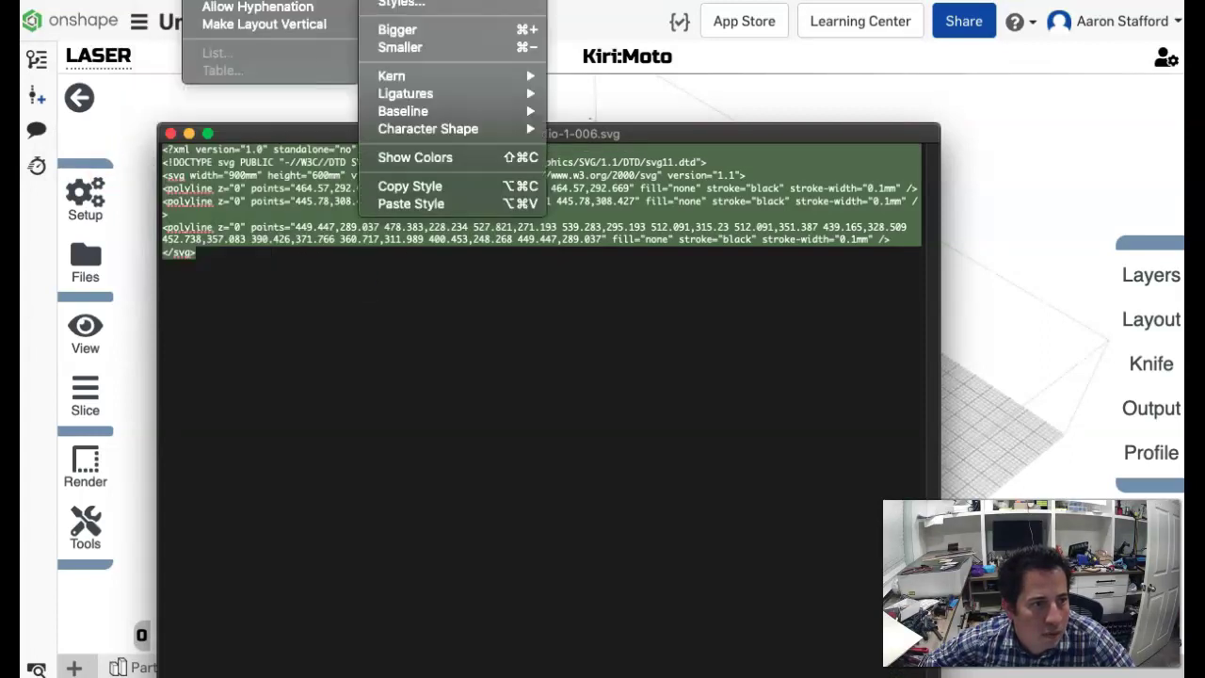
mouse_move(273, 0)
click(393, 29)
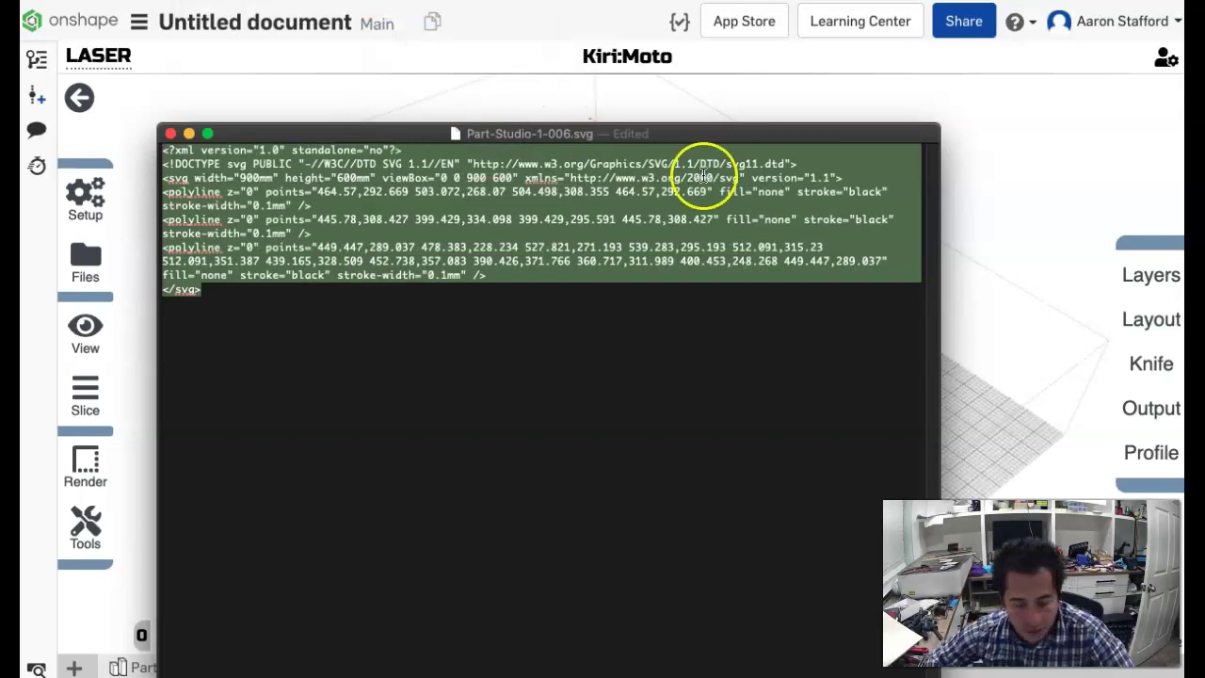
key(super+plus)
key(super+plus)
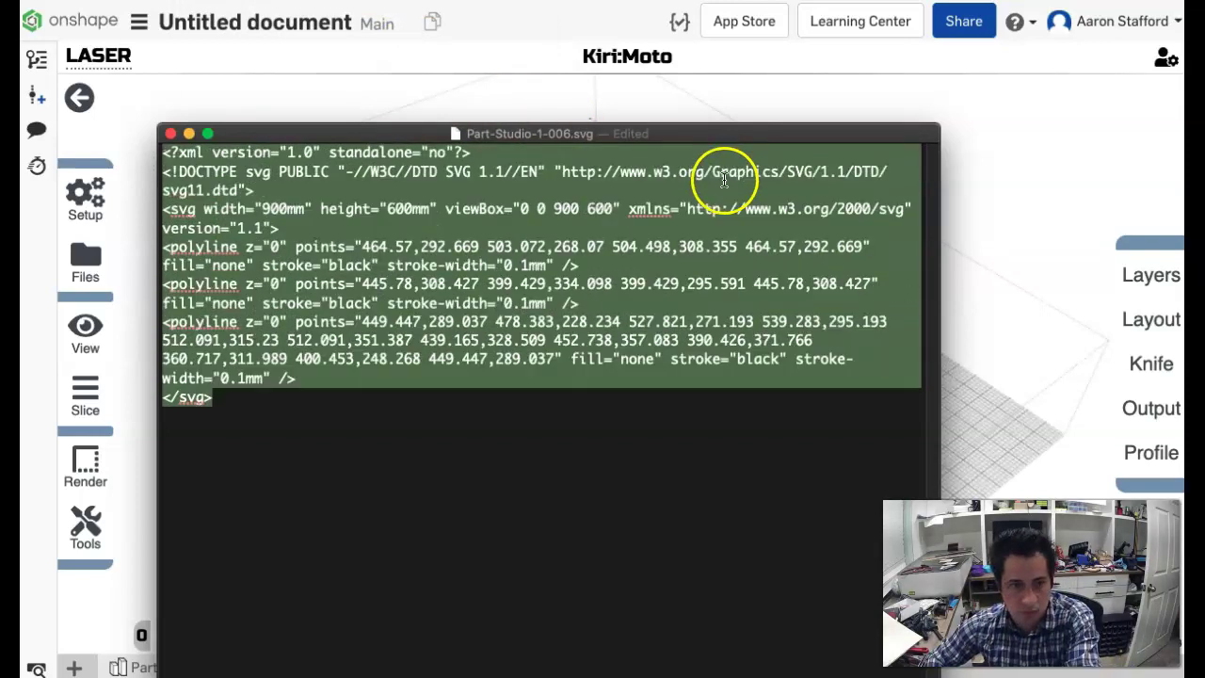
key(super+plus)
click(471, 453)
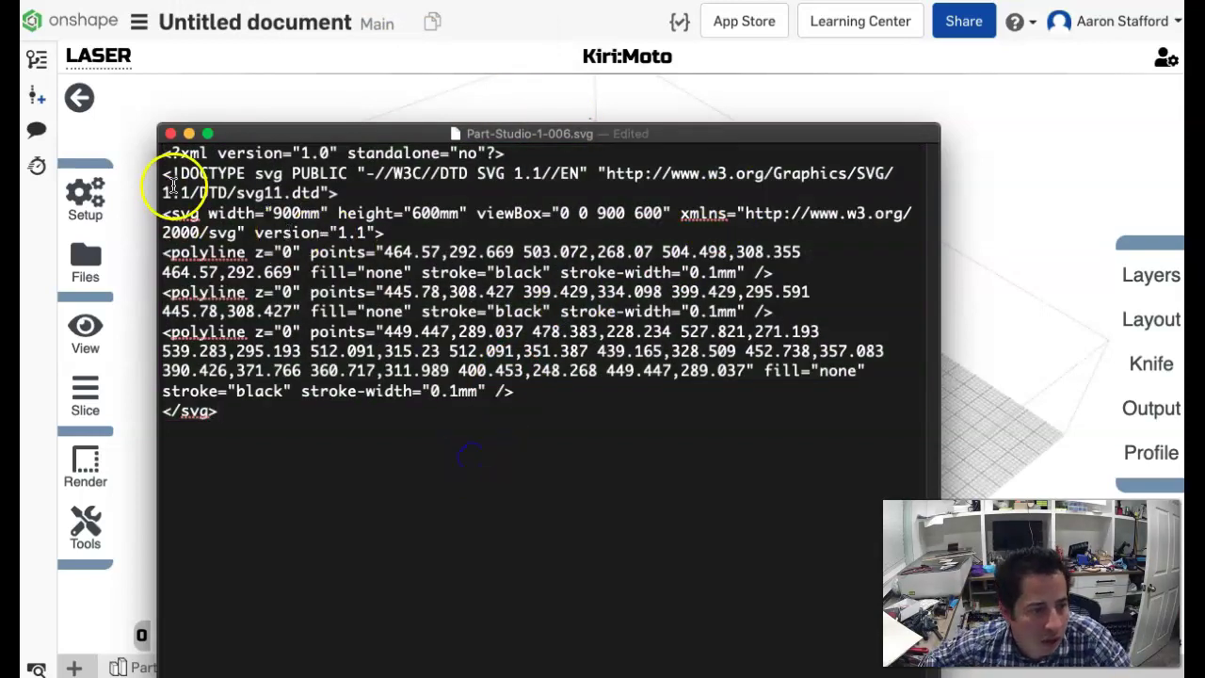
- Highlight the XML declaration and DOCTYPE lines, then the svg 900mm by 600mm width and height attributes
drag(164, 152, 305, 215)
click(282, 221)
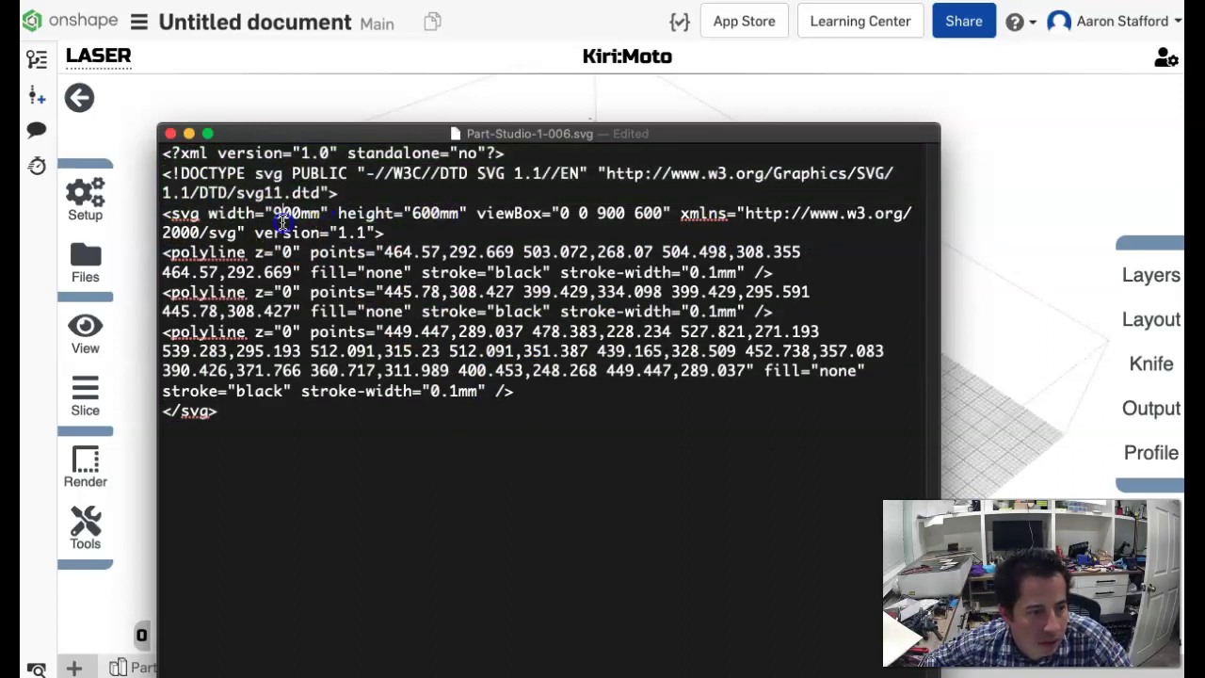
mouse_move(164, 212)
mouse_down()
mouse_move(825, 215)
mouse_move(329, 216)
mouse_move(256, 255)
mouse_move(780, 251)
mouse_move(269, 272)
mouse_move(774, 274)
mouse_move(323, 269)
mouse_move(288, 307)
mouse_move(657, 321)
mouse_move(413, 346)
mouse_move(762, 330)
mouse_move(885, 370)
mouse_move(320, 326)
mouse_move(387, 252)
mouse_move(516, 252)
mouse_up()
- Highlight the polyline coordinates, including point 464.57,292.669, then slide TextEdit right to reveal Kiri:Moto
drag(523, 252, 652, 252)
click(389, 252)
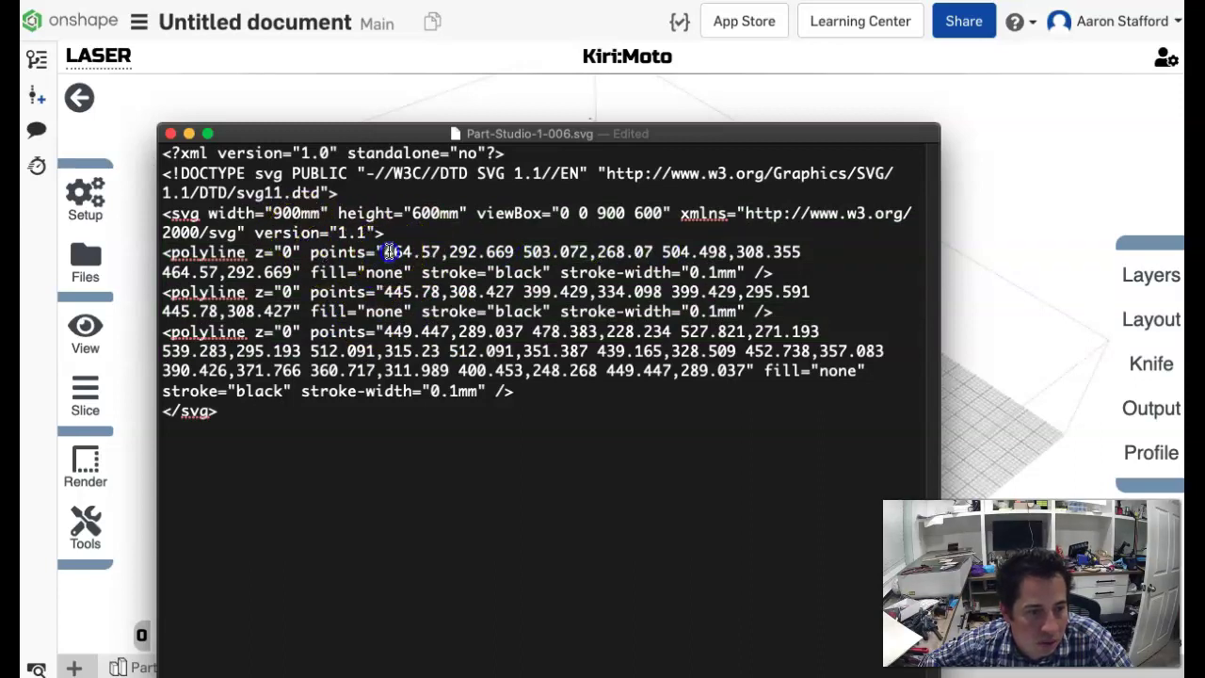
drag(389, 251, 505, 253)
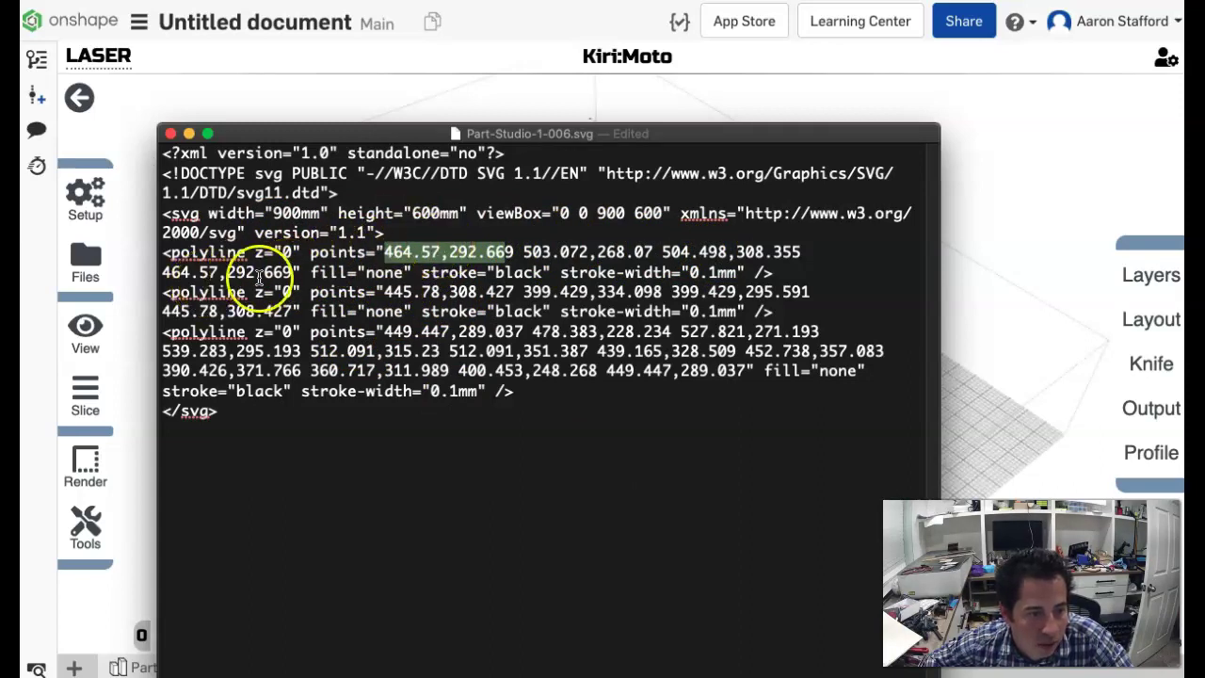
drag(391, 292, 294, 308)
drag(385, 331, 670, 331)
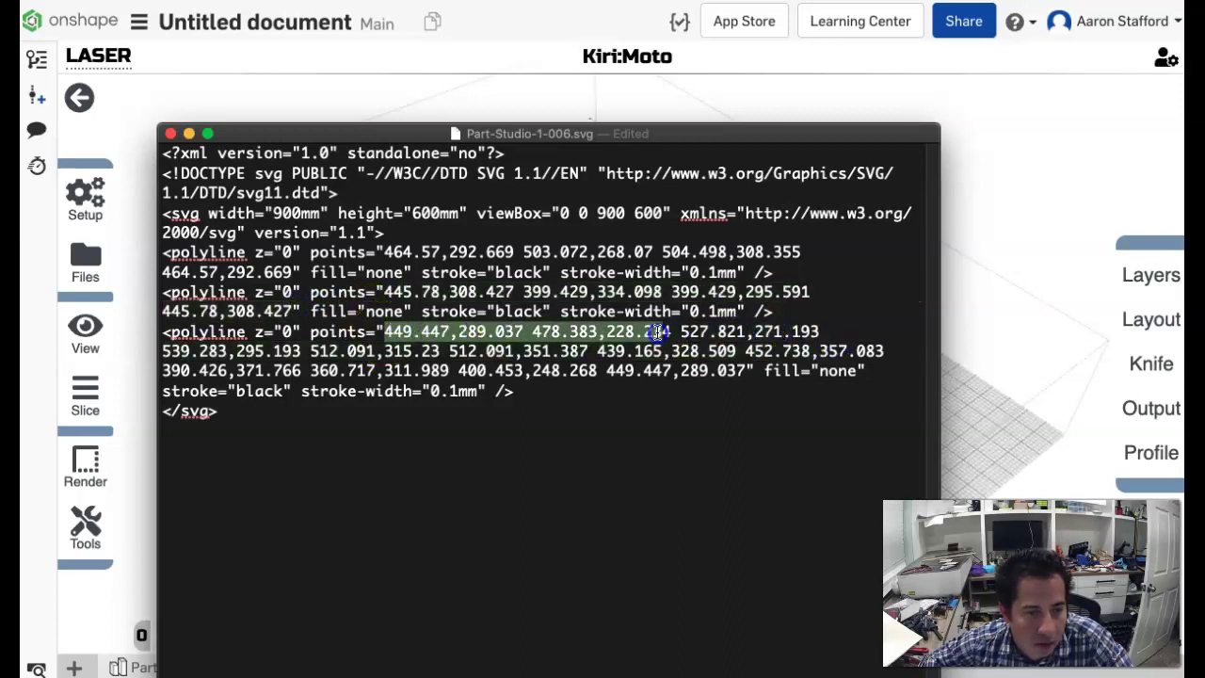
drag(430, 141, 1106, 137)
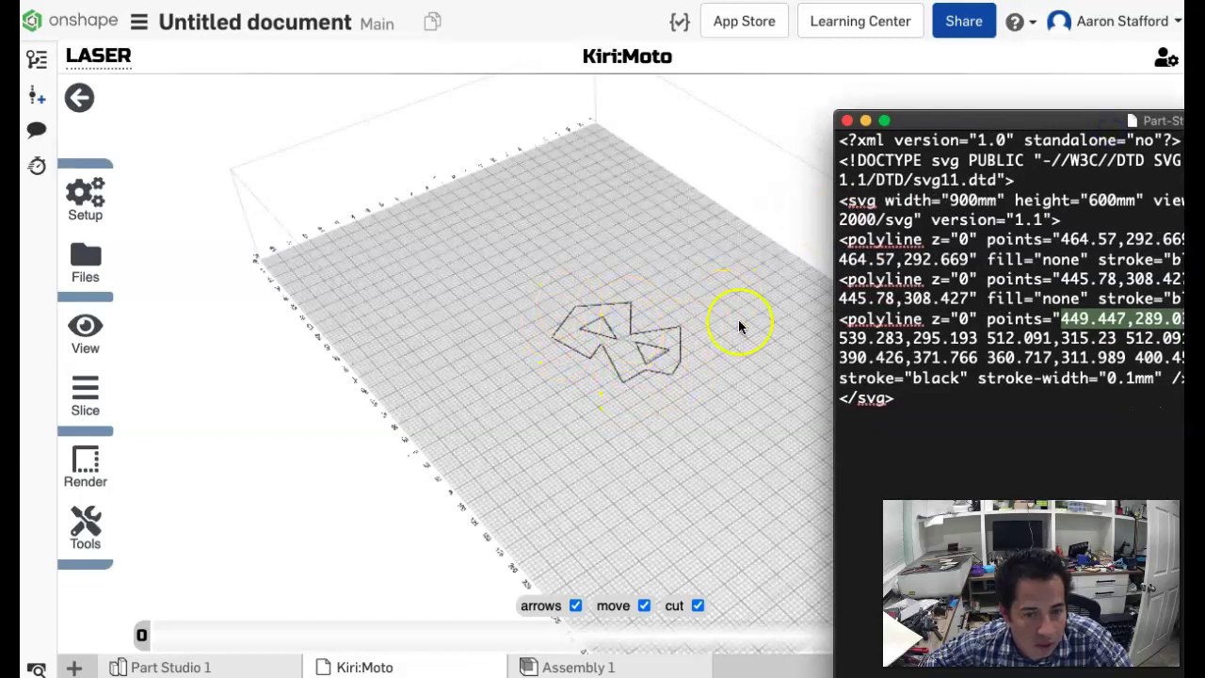
- Highlight the third polyline's first and last points, both 449.447,289.037, then the whole polyline
drag(995, 120, 465, 110)
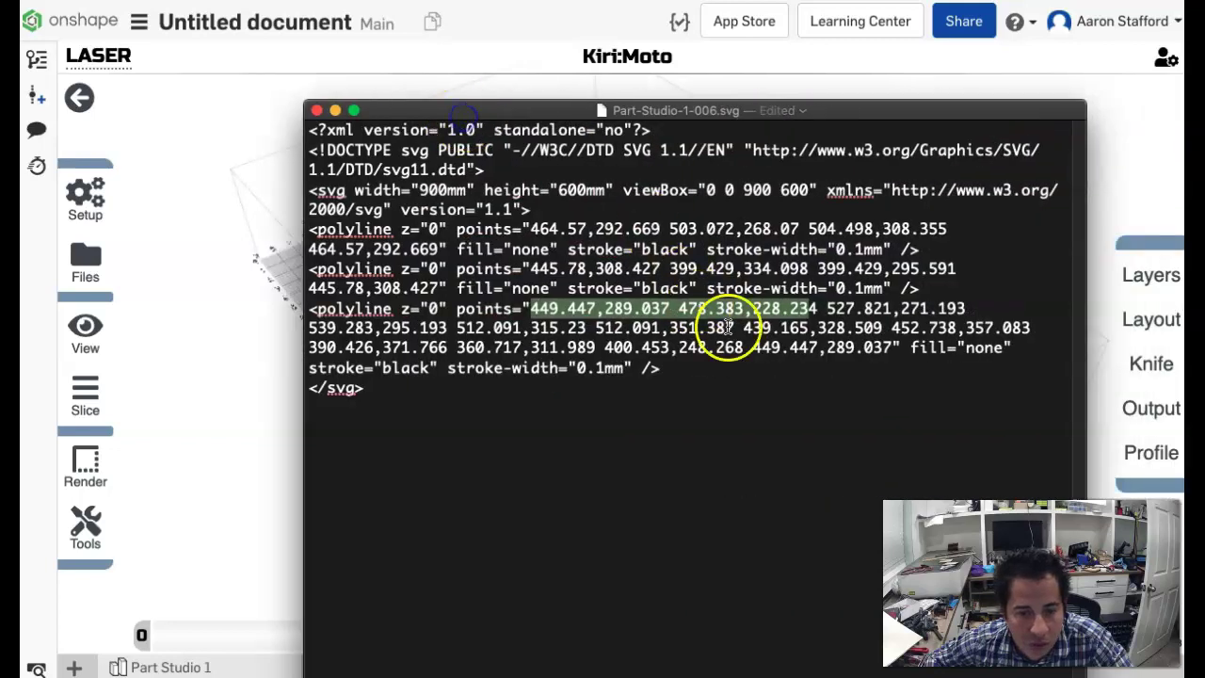
drag(889, 348, 773, 346)
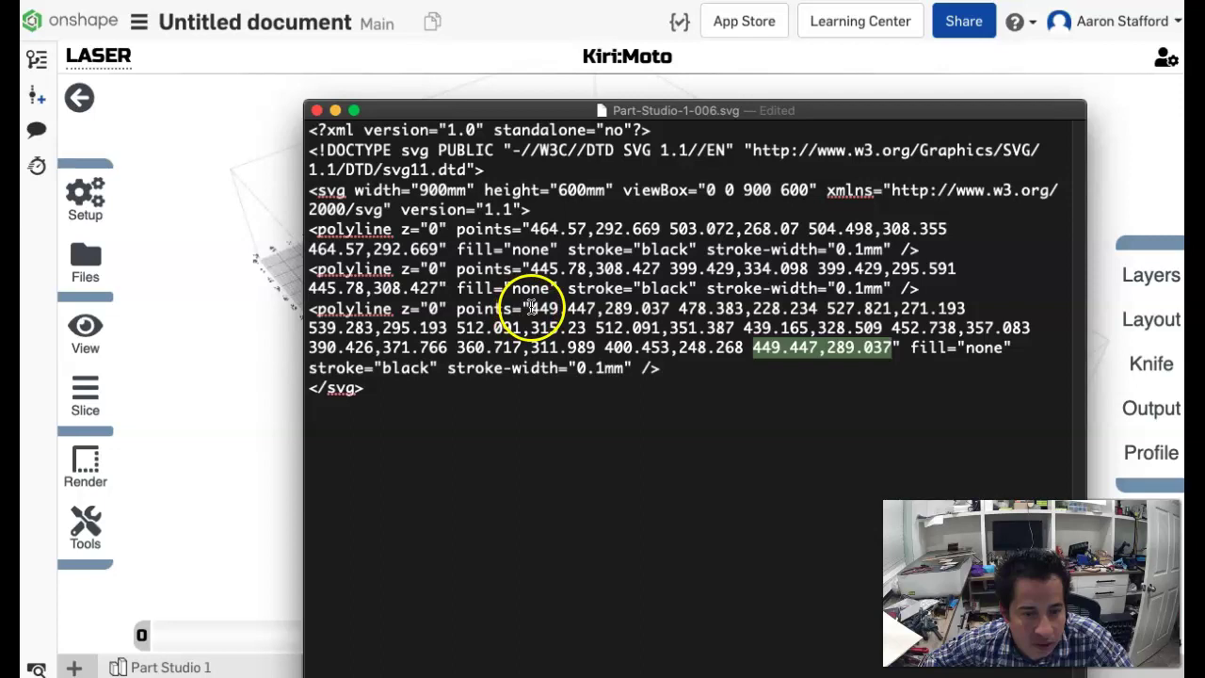
drag(530, 308, 653, 307)
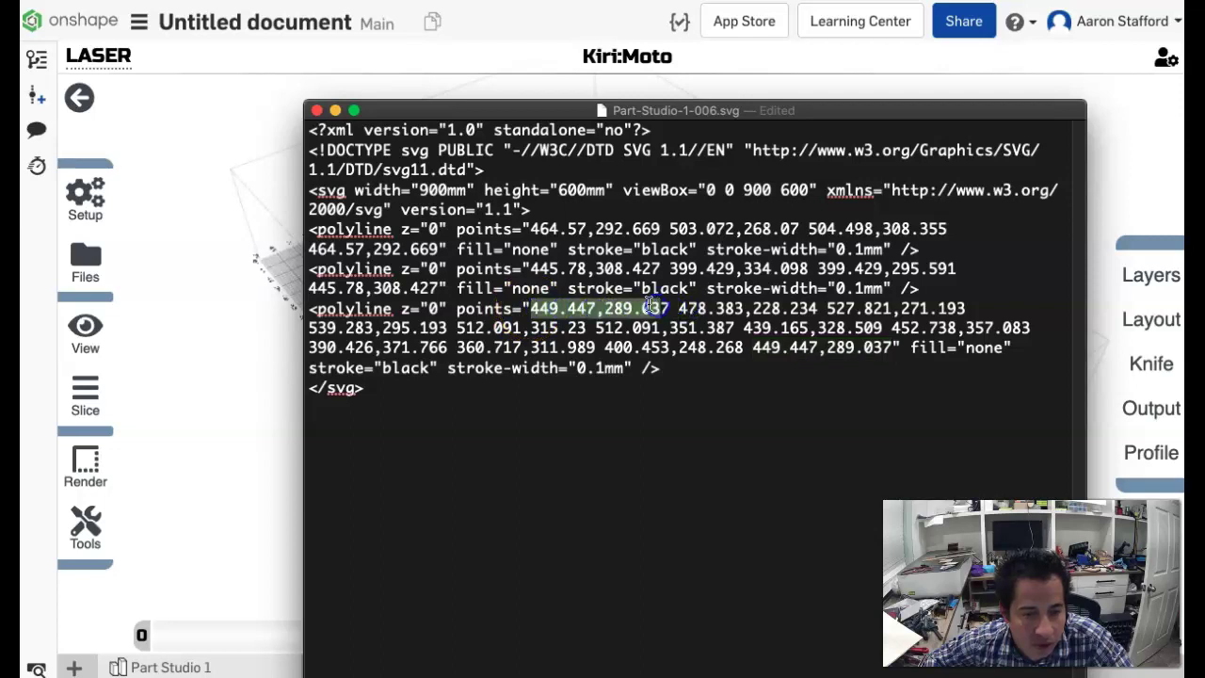
click(331, 311)
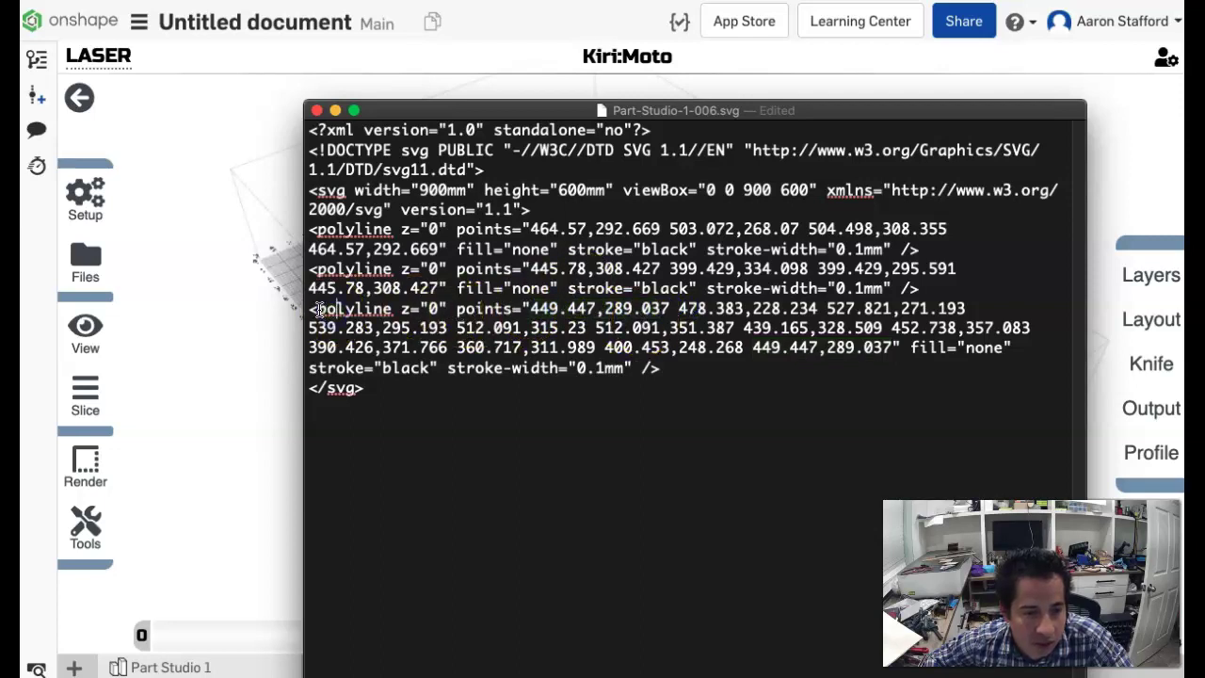
drag(312, 309, 635, 383)
- Compare against the Kiri:Moto outline, then highlight the whole second polyline
drag(530, 108, 1140, 124)
drag(683, 341, 571, 341)
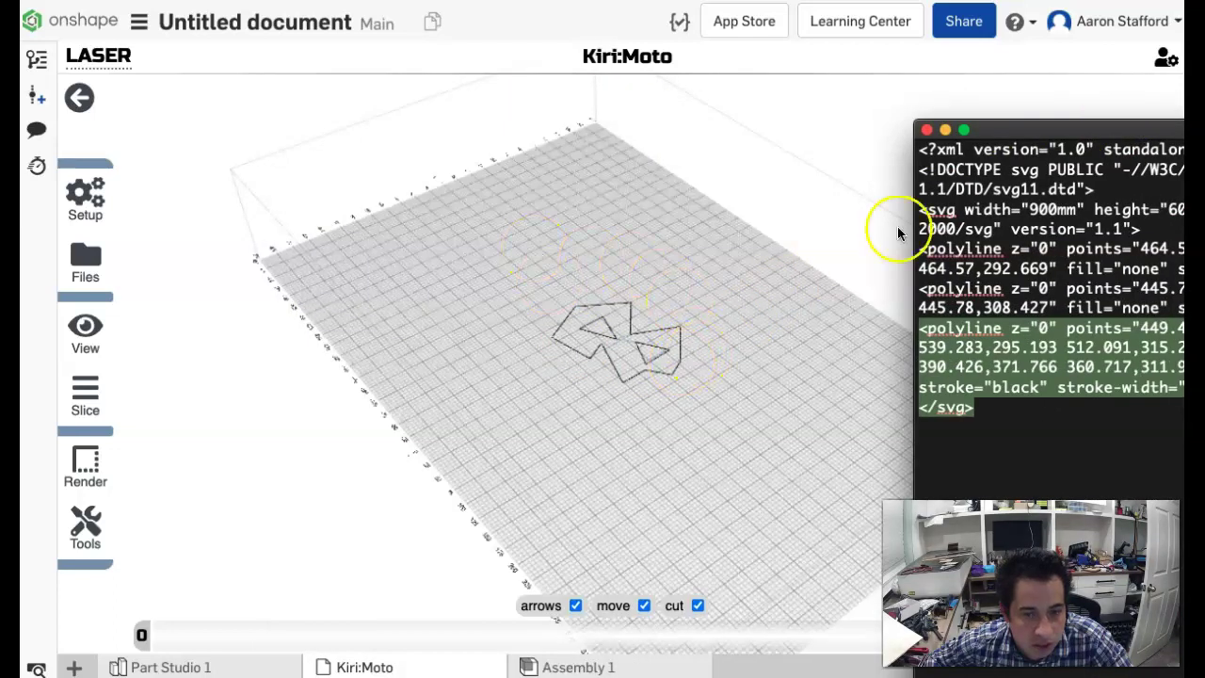
drag(1022, 126, 433, 126)
click(959, 311)
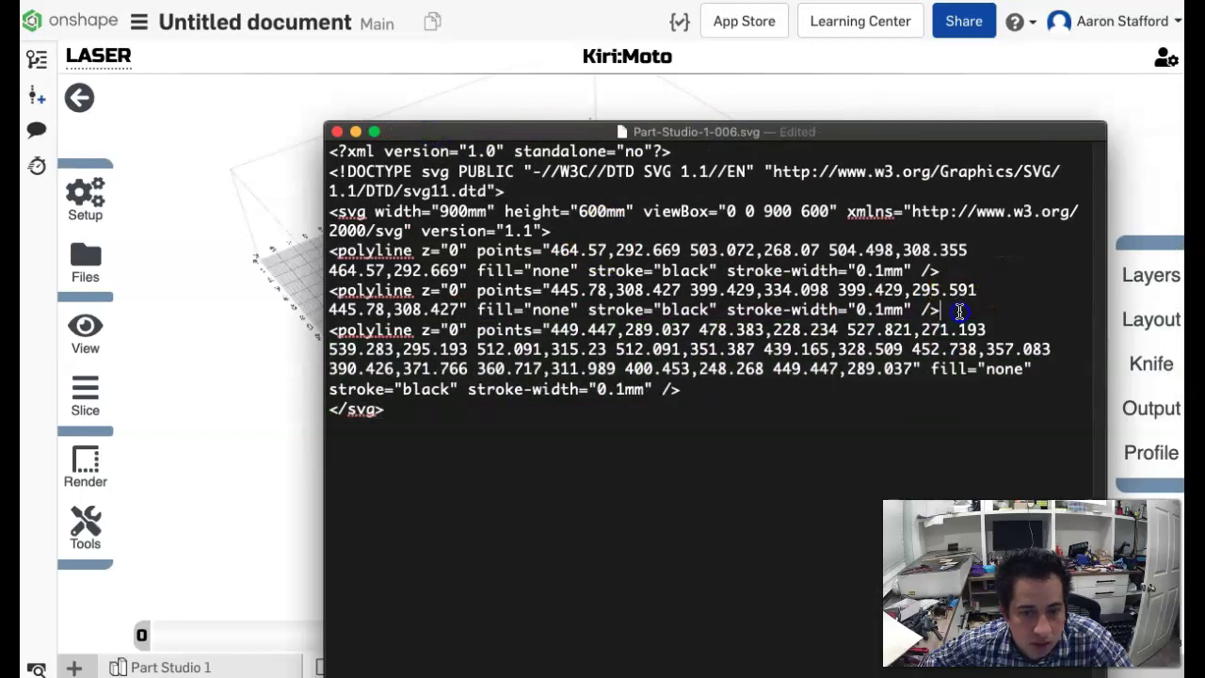
drag(959, 311, 327, 289)
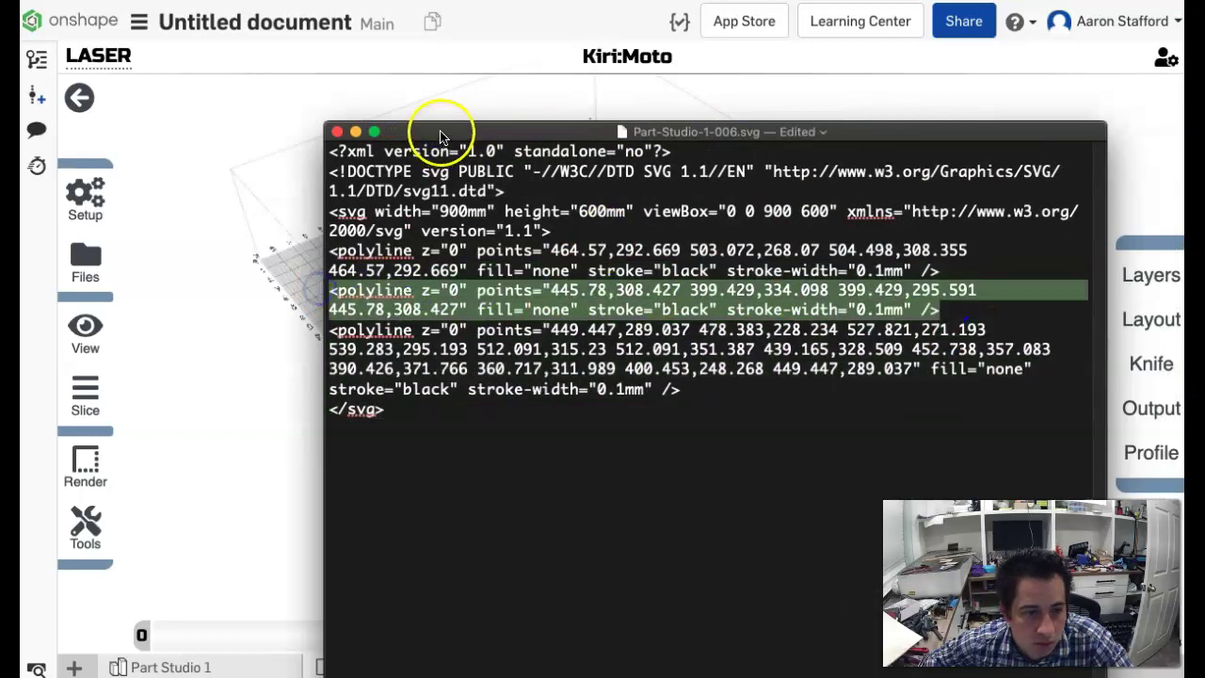
- Check the outline again, then highlight the SVG content from the DTD to the closing tag
drag(441, 137, 575, 104)
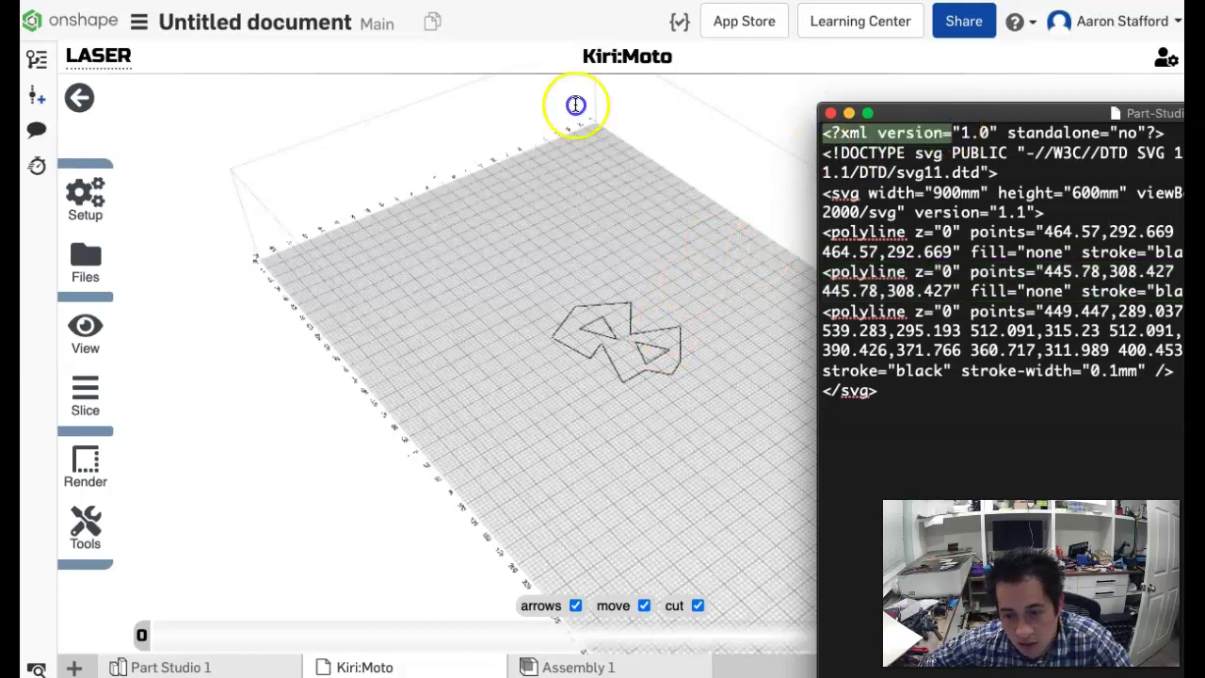
drag(943, 121, 282, 66)
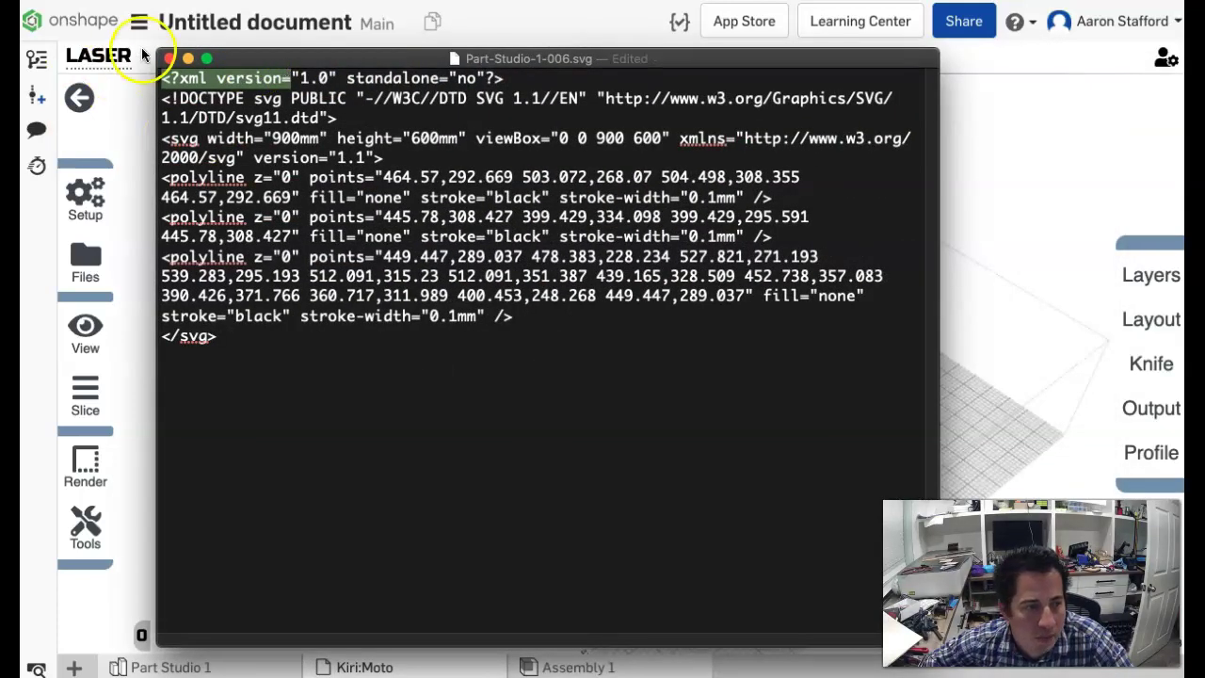
drag(216, 363, 170, 64)
- Bring the Kiri:Moto laser bed with the part's cut outline in front of TextEdit
click(187, 59)
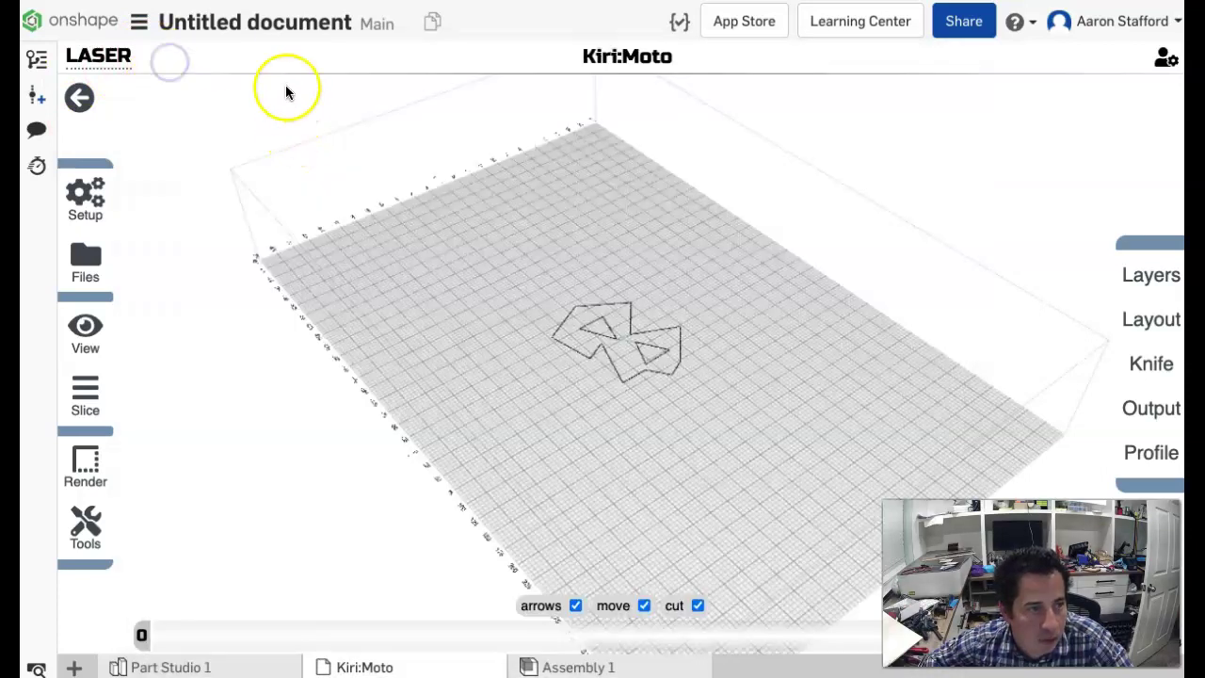